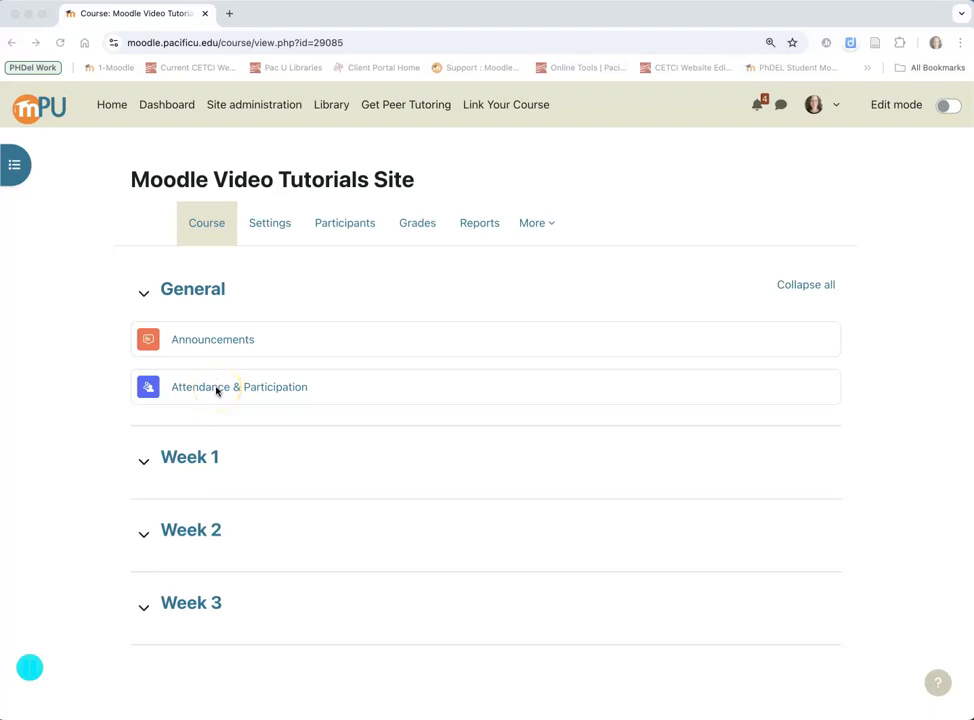
Open the Attendance & Participation activity in the General section and look through its list of class sessions.
{"action": "left_click", "coordinate": [216, 392]}
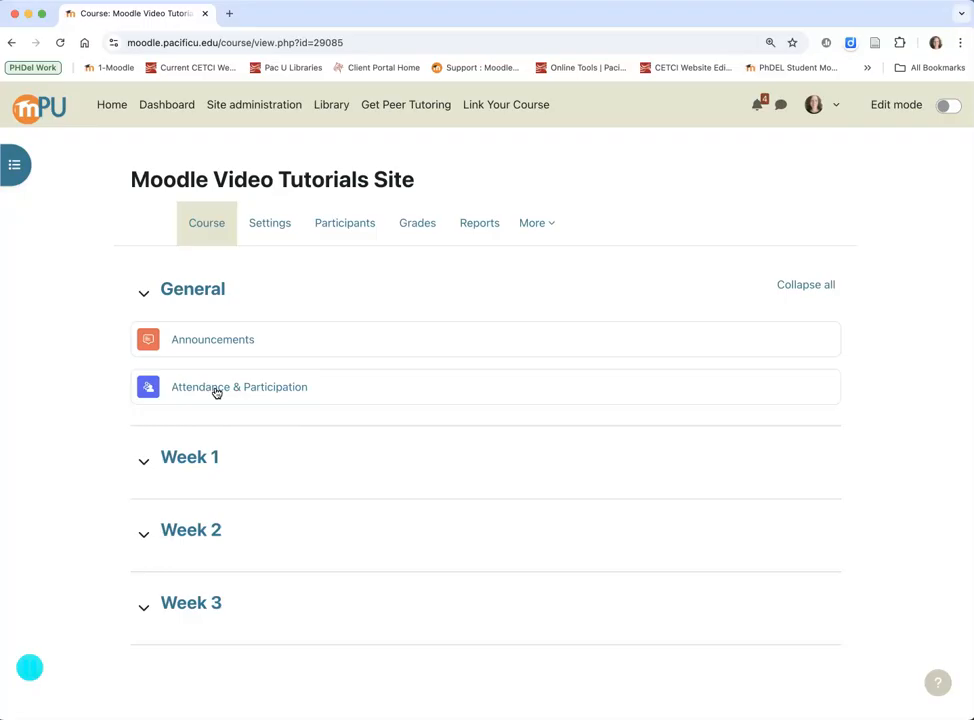
{"action": "left_click", "coordinate": [216, 392]}
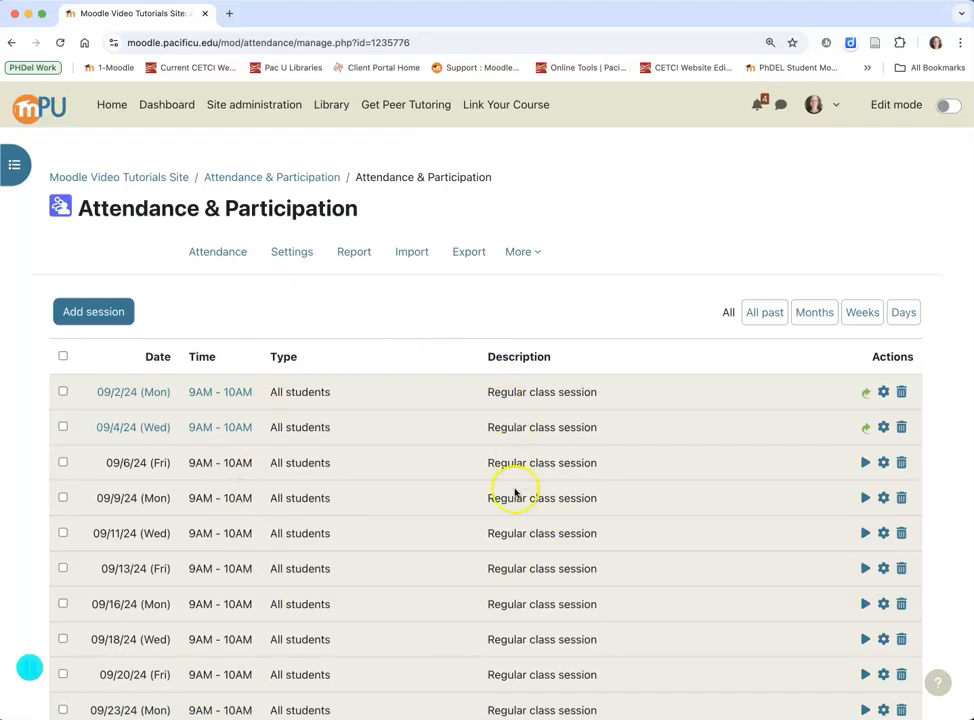
{"action": "scroll", "coordinate": [309, 483], "scroll_direction": "down", "scroll_amount": 2}
{"action": "scroll", "coordinate": [309, 483], "scroll_direction": "down", "scroll_amount": 5}
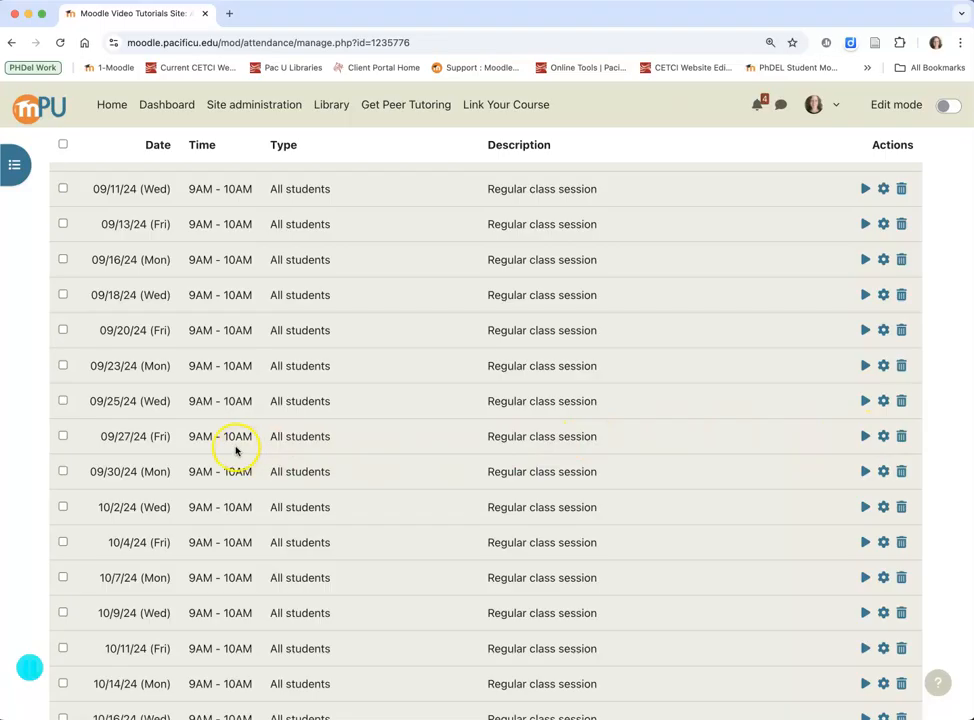
{"action": "scroll", "coordinate": [297, 703], "scroll_direction": "down", "scroll_amount": 3}
{"action": "scroll", "coordinate": [297, 703], "scroll_direction": "up", "scroll_amount": 6}
{"action": "scroll", "coordinate": [297, 703], "scroll_direction": "up", "scroll_amount": 2}
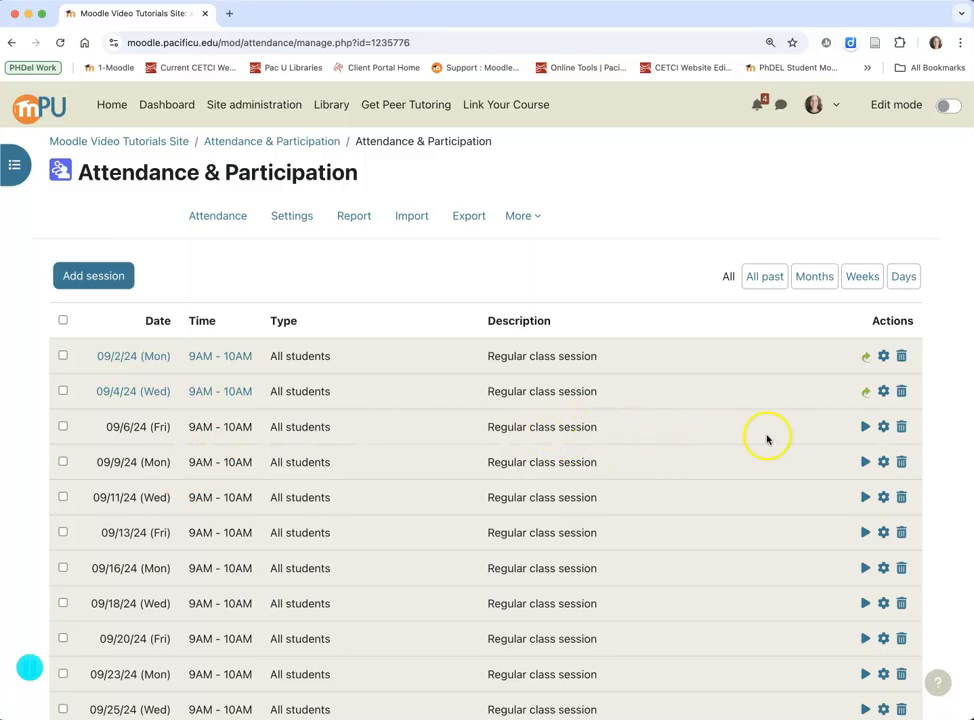
Take attendance for the September 6, 2024 session, marking all students Present except the fourth listed student as Late, and save.
{"action": "left_click", "coordinate": [865, 428]}
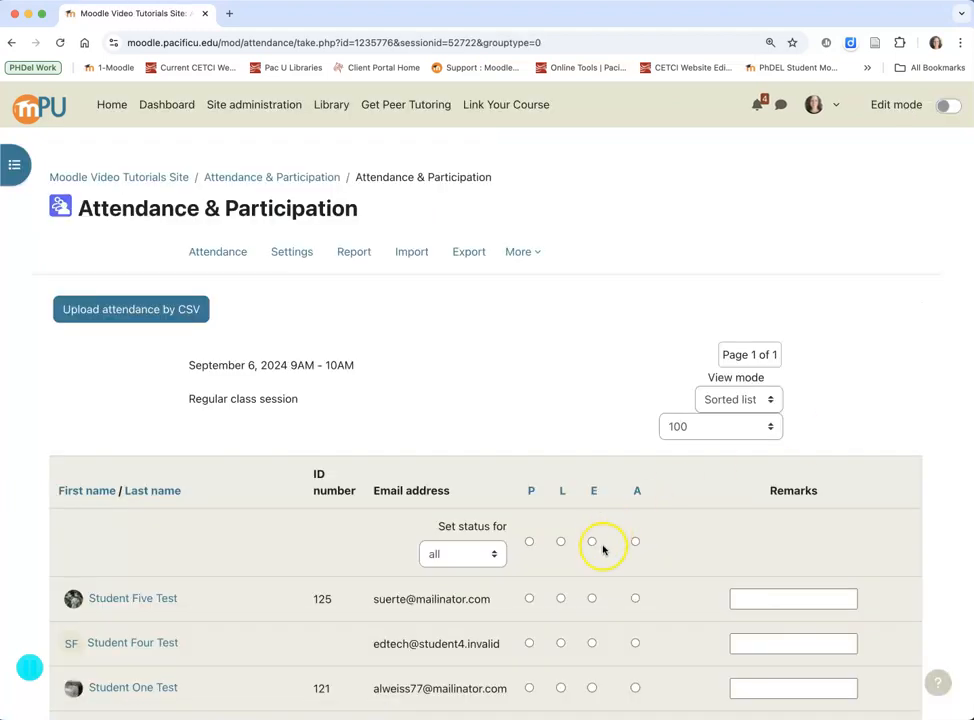
{"action": "scroll", "coordinate": [600, 549], "scroll_direction": "down", "scroll_amount": 4}
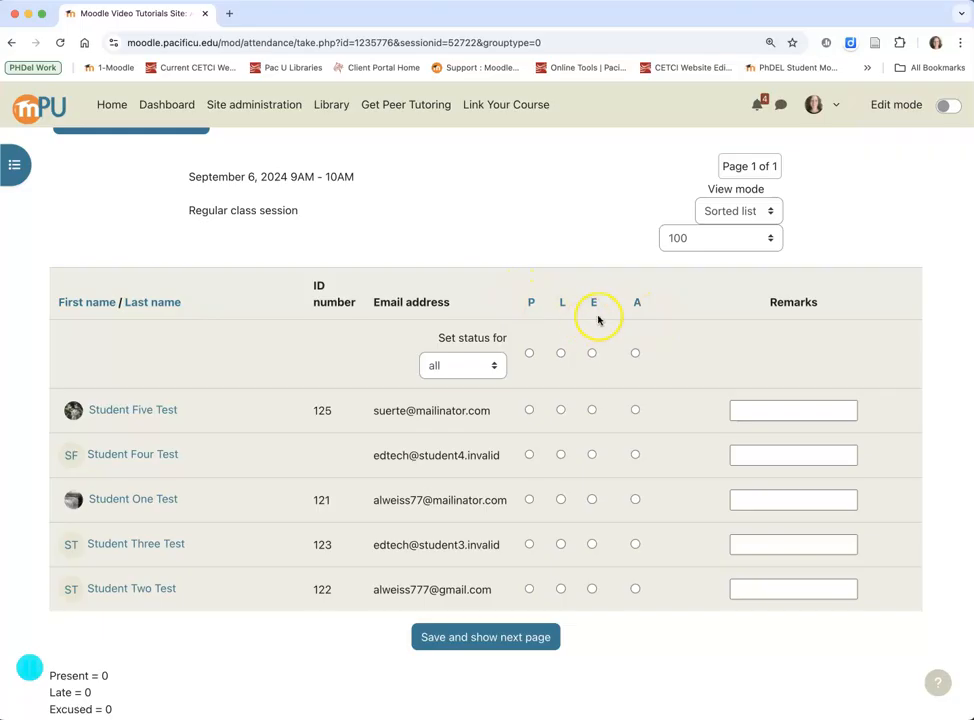
{"action": "left_click", "coordinate": [529, 354]}
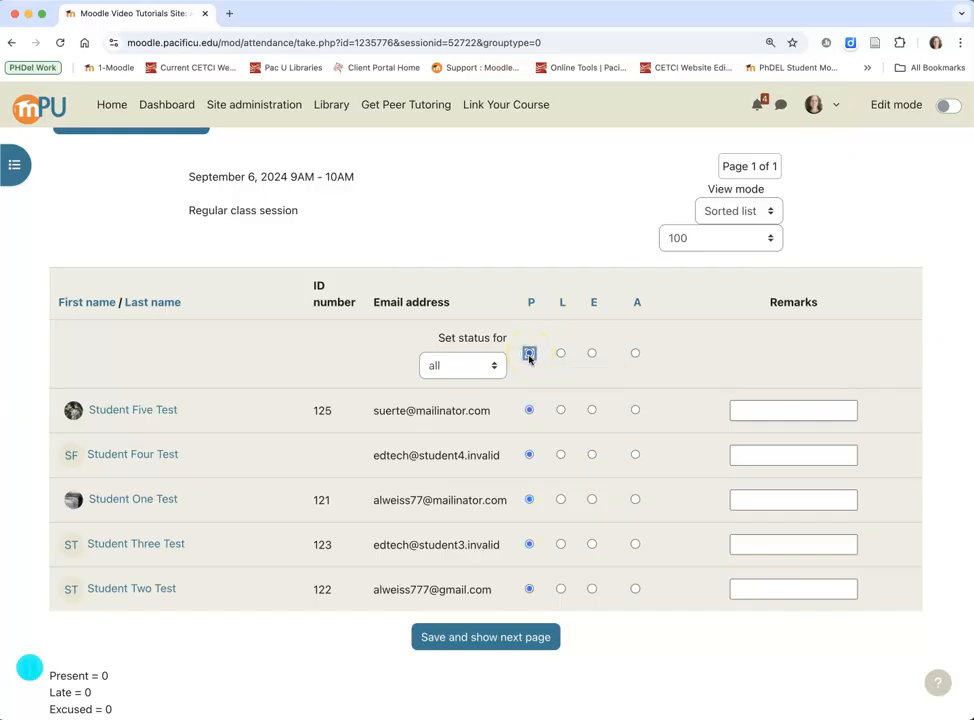
{"action": "left_click", "coordinate": [561, 545]}
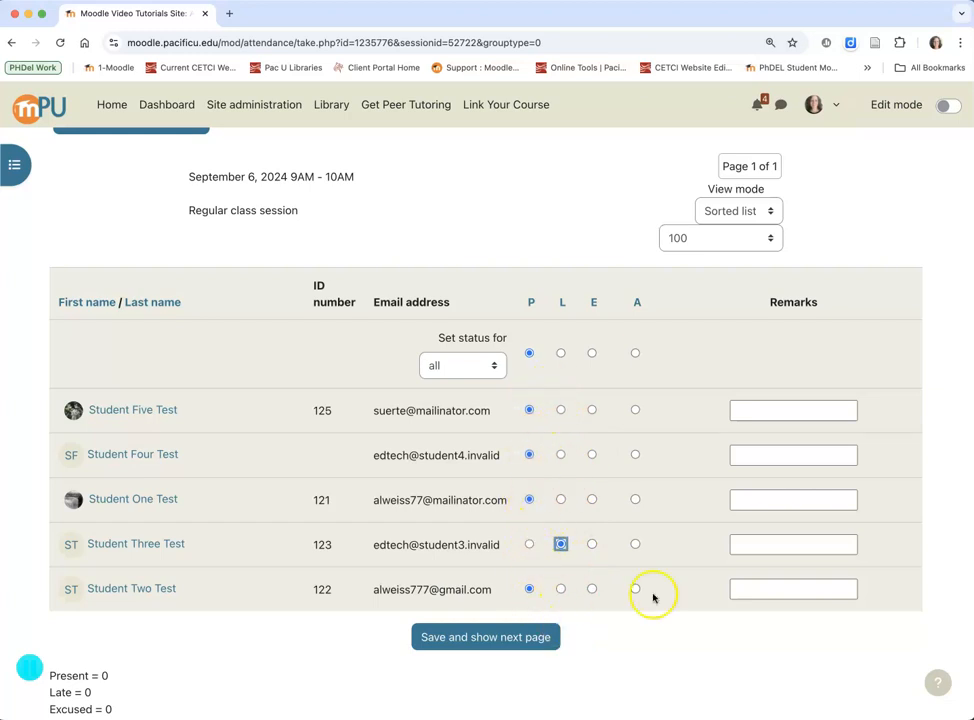
{"action": "left_click", "coordinate": [788, 543]}
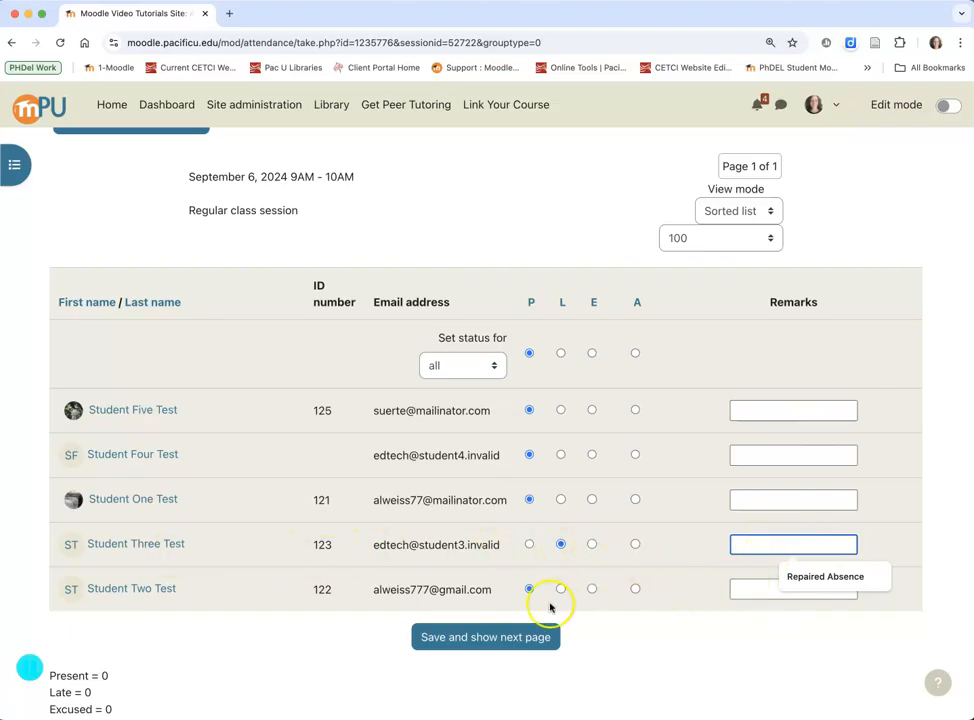
{"action": "left_click", "coordinate": [485, 638]}
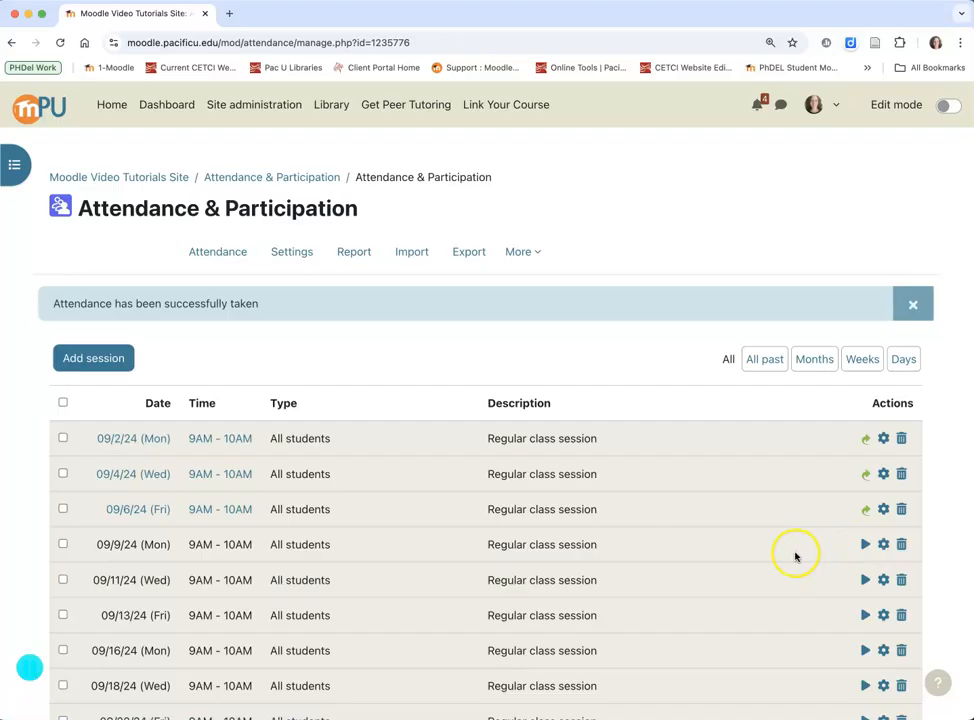
Reopen the September 2, 2024 attendance, switch the first listed student to Present and back to Late, and save.
{"action": "left_click", "coordinate": [866, 440]}
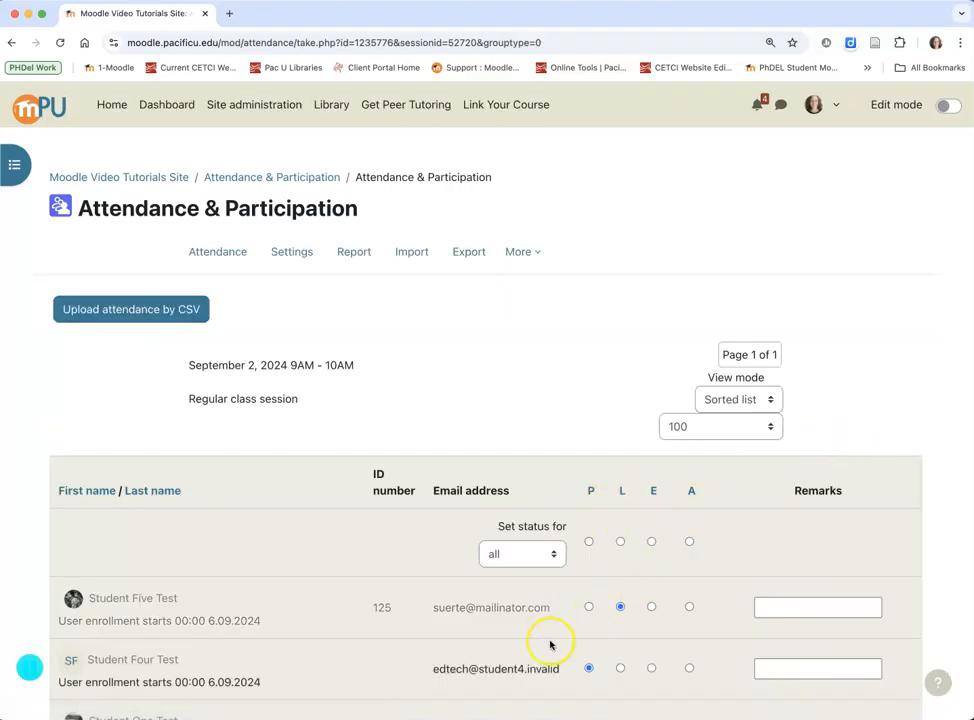
{"action": "scroll", "coordinate": [552, 643], "scroll_direction": "down", "scroll_amount": 3}
{"action": "scroll", "coordinate": [549, 644], "scroll_direction": "down", "scroll_amount": 2}
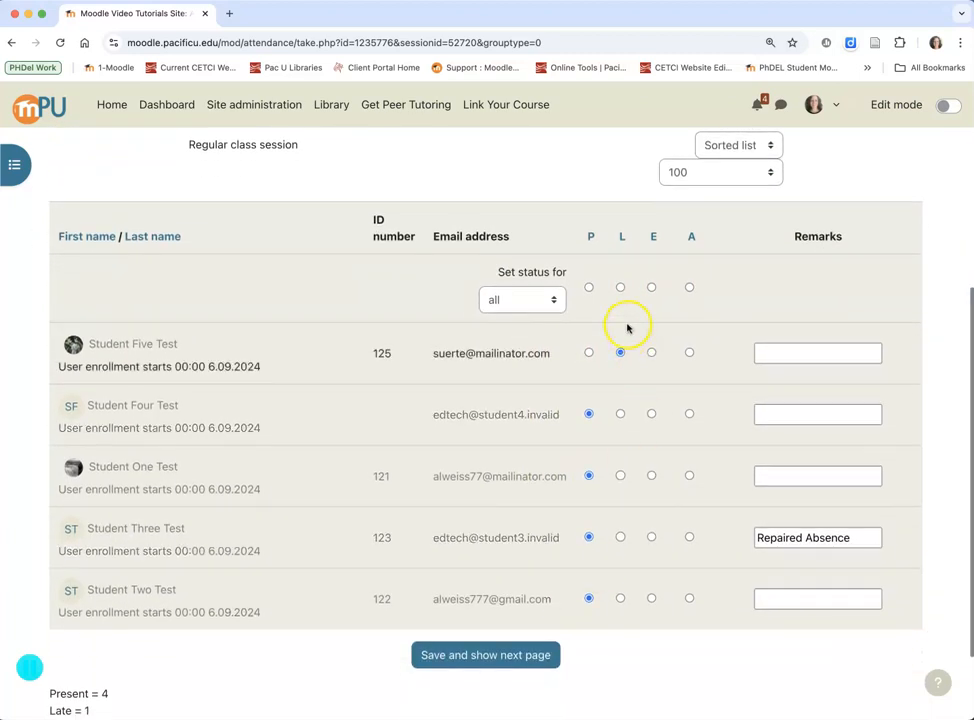
{"action": "left_click", "coordinate": [589, 354]}
{"action": "left_click", "coordinate": [621, 353]}
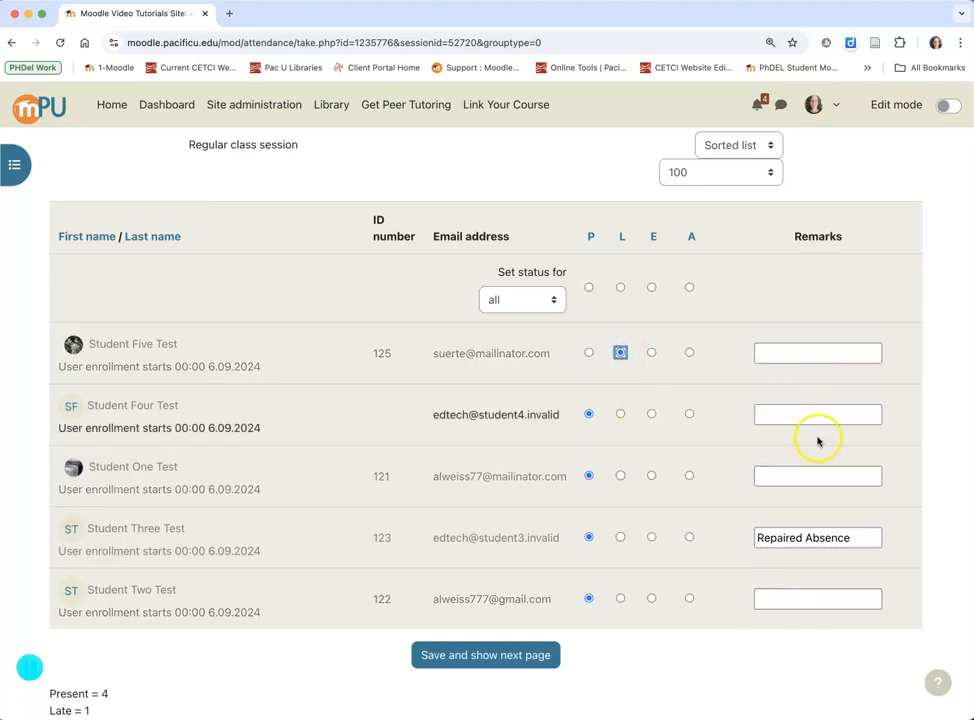
{"action": "left_click", "coordinate": [478, 653]}
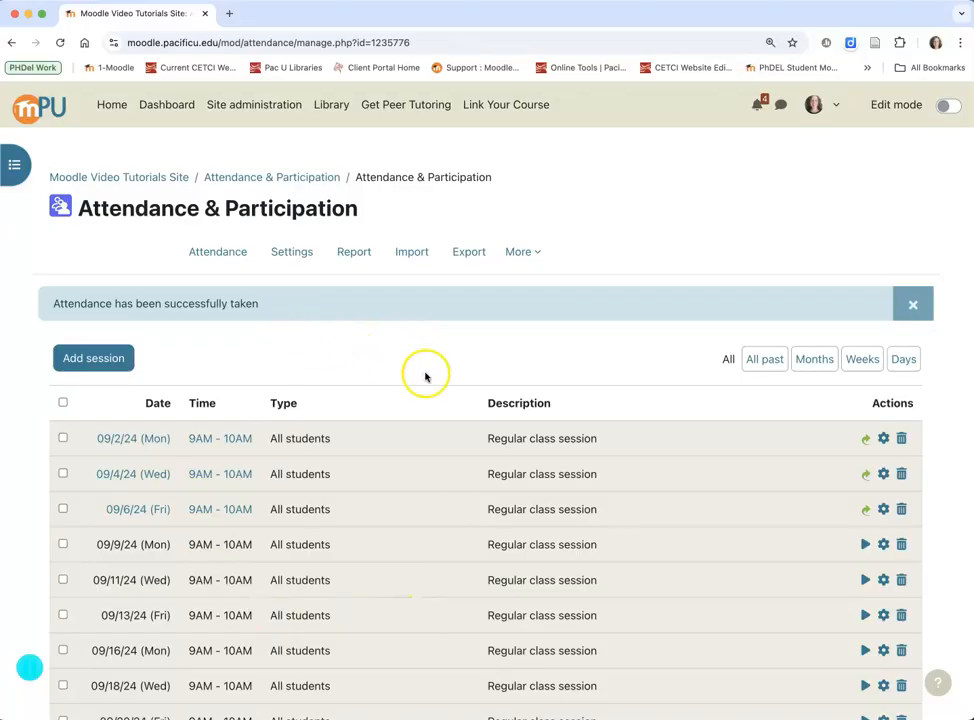
Take attendance for the September 9, 2024 session, marking all students Present, and save it.
{"action": "left_click", "coordinate": [866, 544]}
{"action": "scroll", "coordinate": [498, 626], "scroll_direction": "down", "scroll_amount": 3}
{"action": "scroll", "coordinate": [499, 627], "scroll_direction": "down", "scroll_amount": 1}
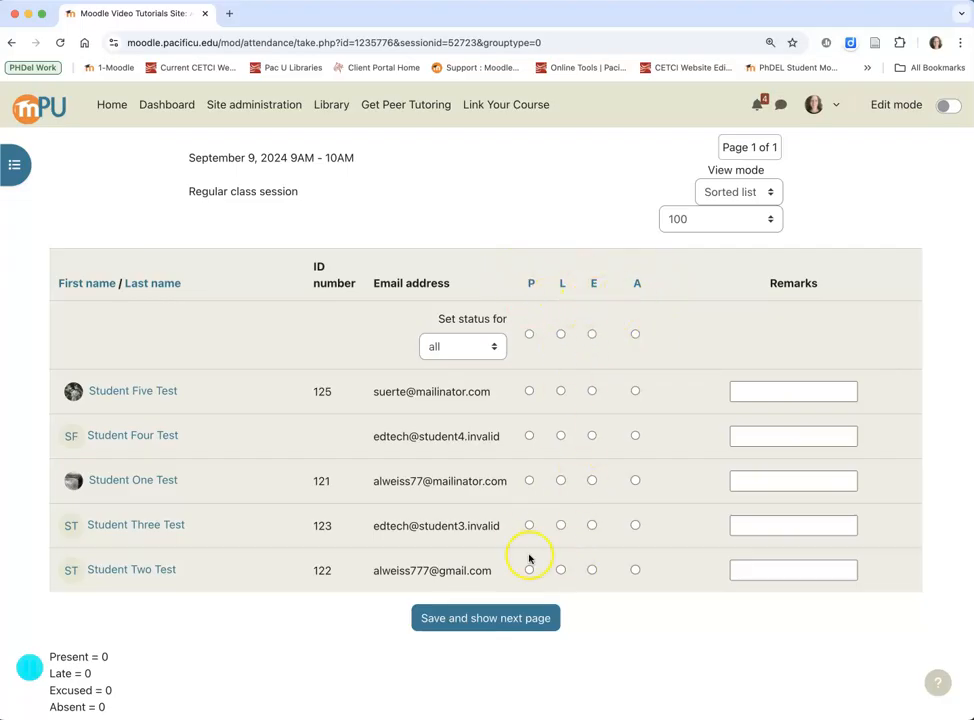
{"action": "scroll", "coordinate": [428, 467], "scroll_direction": "up", "scroll_amount": 3}
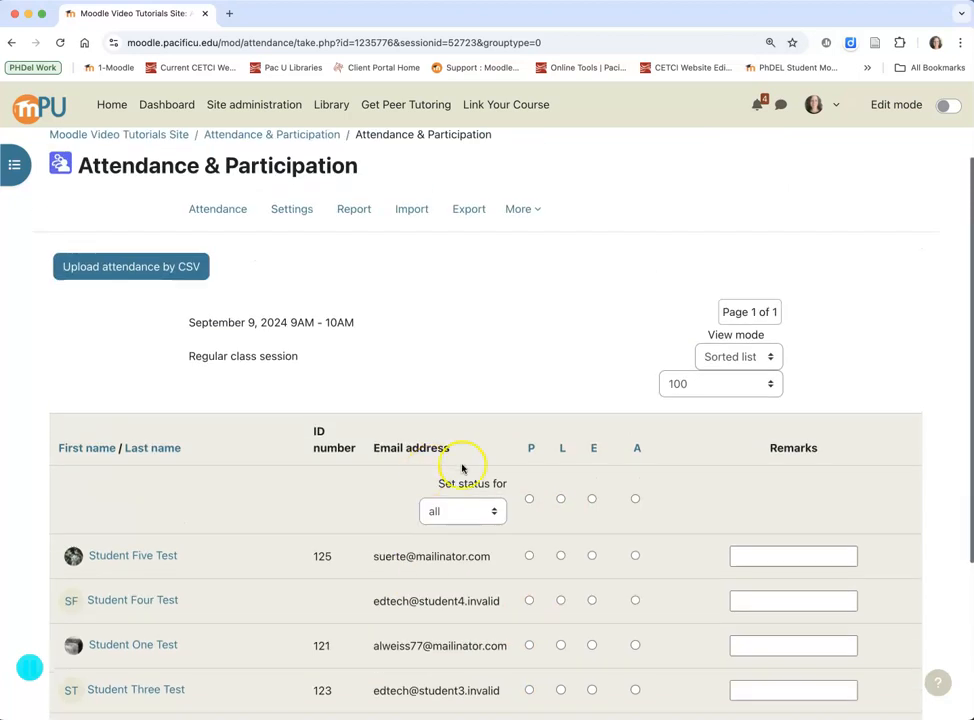
{"action": "left_click", "coordinate": [529, 498]}
{"action": "scroll", "coordinate": [525, 590], "scroll_direction": "down", "scroll_amount": 4}
{"action": "left_click", "coordinate": [515, 565]}
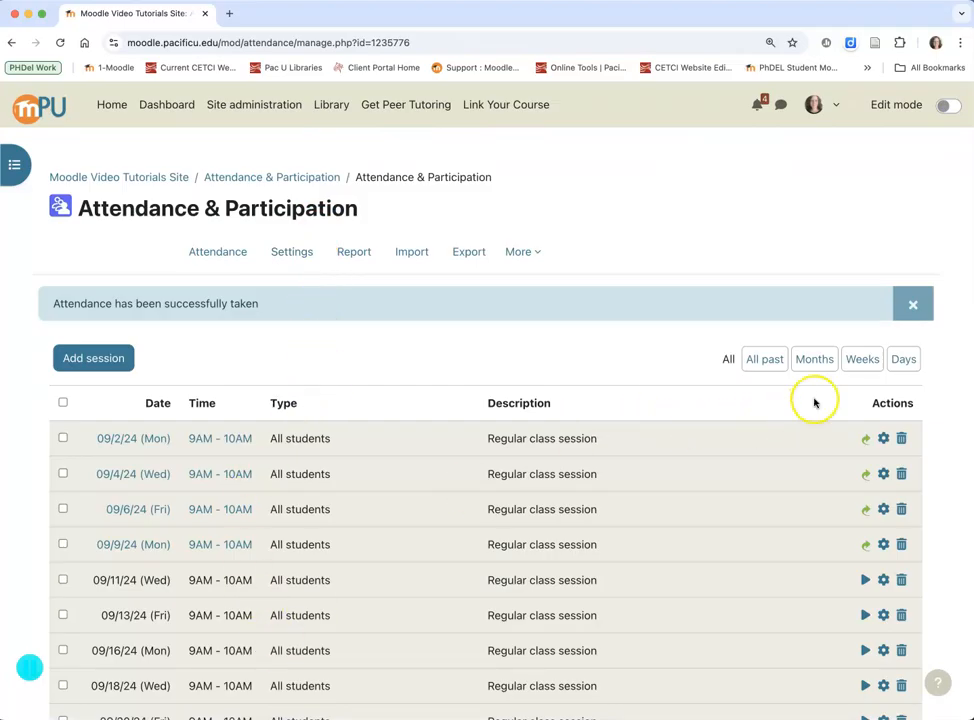
View the sessions by week, advance to the 09/8 - 09/14 week, and return to the view of all sessions.
{"action": "left_click", "coordinate": [860, 362]}
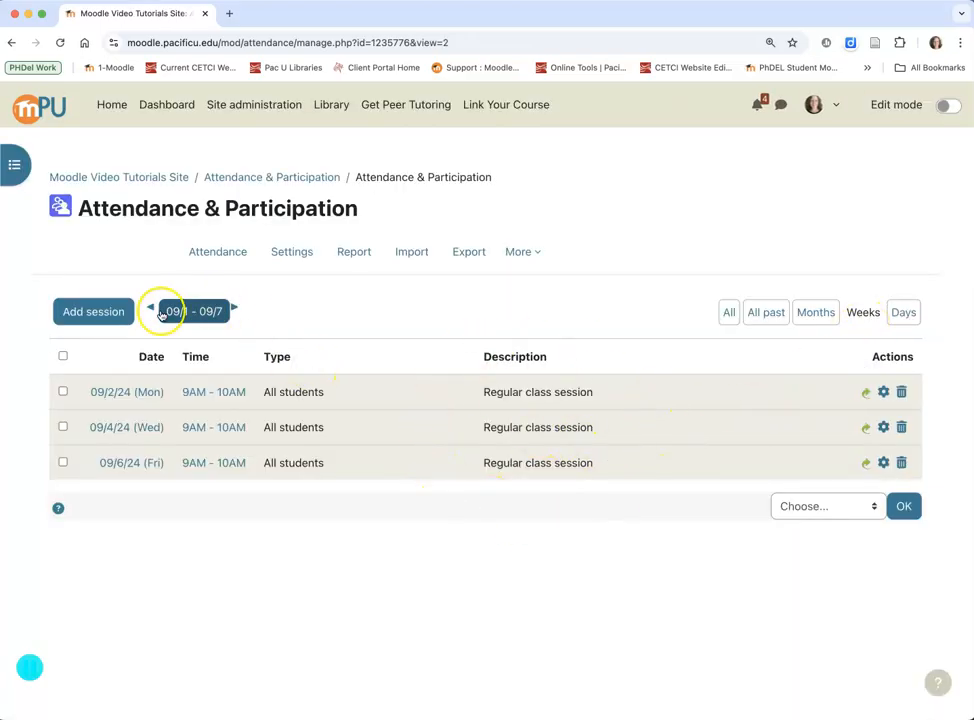
{"action": "left_click", "coordinate": [237, 311]}
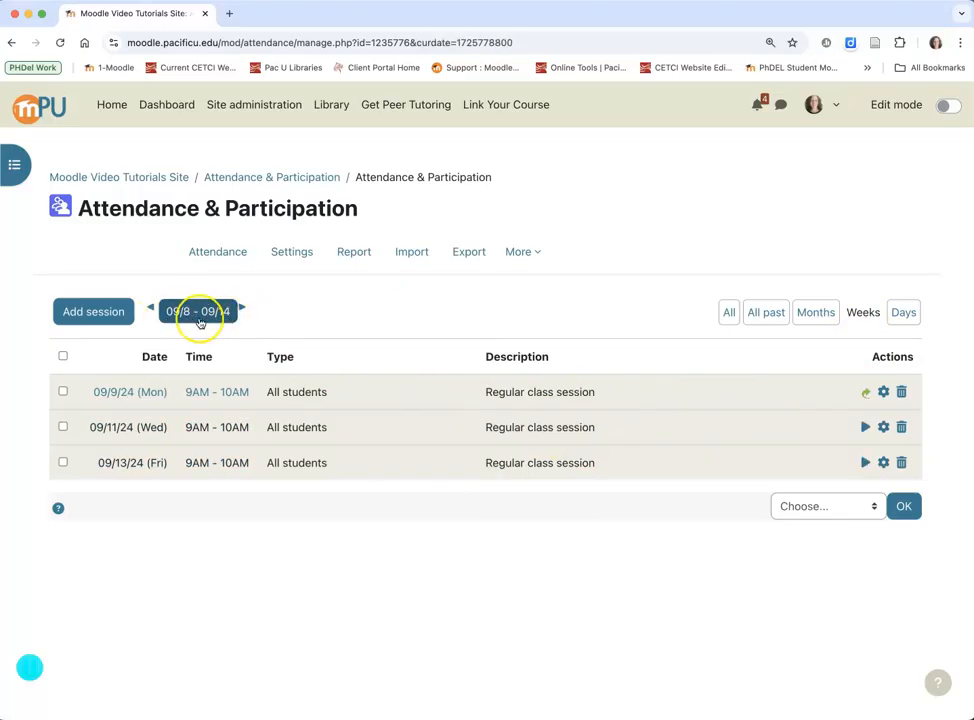
{"action": "left_click", "coordinate": [730, 311]}
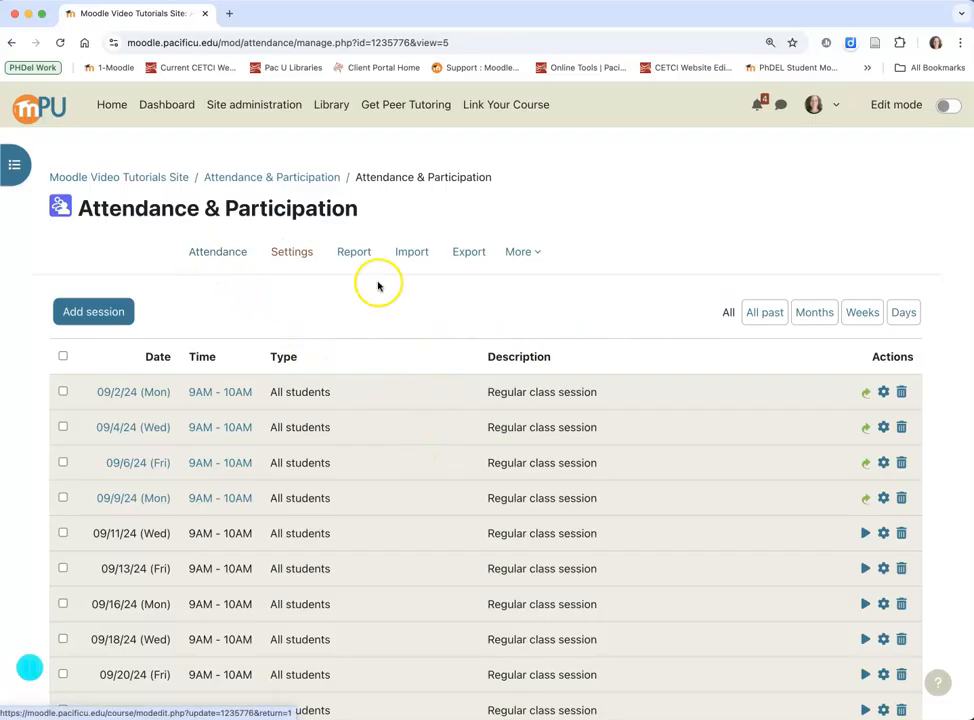
Open the course grades and examine the Attendance & Participation grade in the student's user report.
{"action": "left_click", "coordinate": [177, 176]}
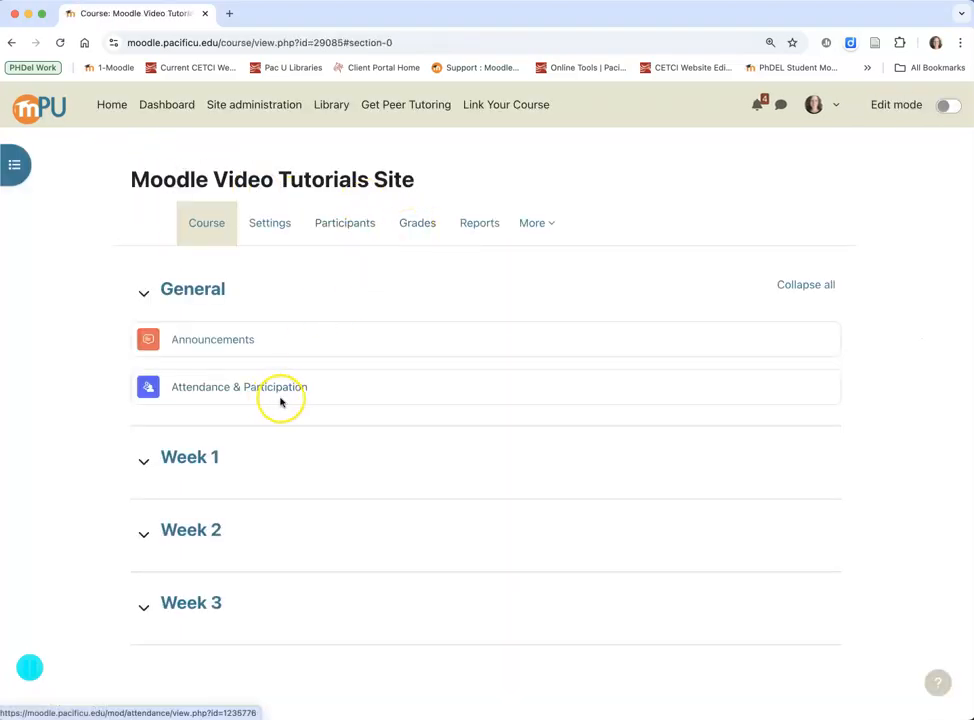
{"action": "left_click", "coordinate": [421, 229]}
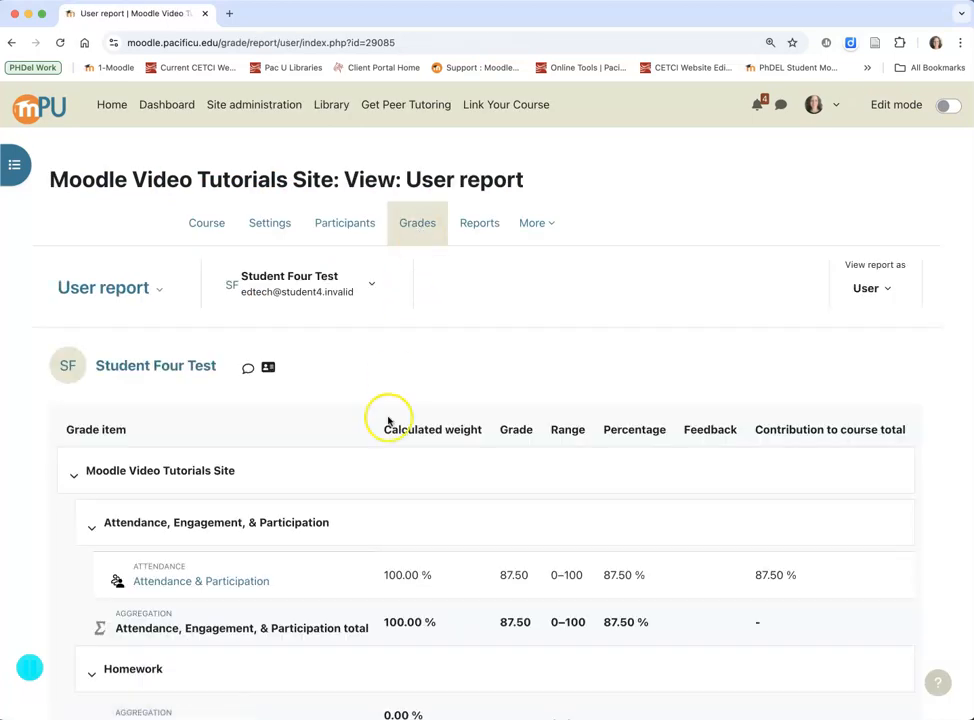
{"action": "scroll", "coordinate": [374, 478], "scroll_direction": "down", "scroll_amount": 4}
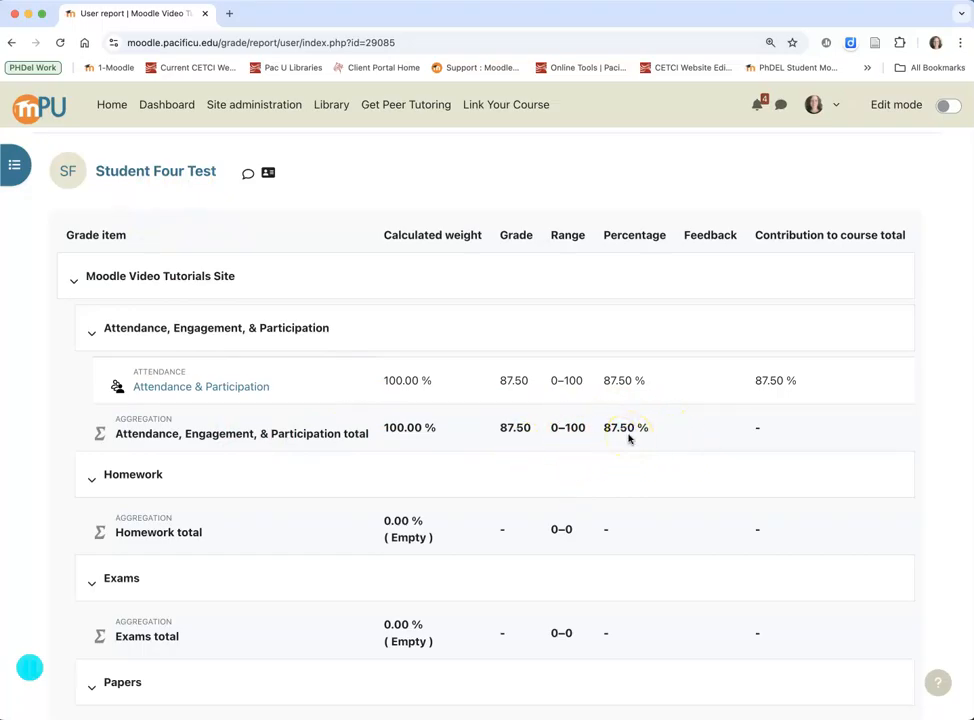
{"action": "scroll", "coordinate": [628, 437], "scroll_direction": "up", "scroll_amount": 1}
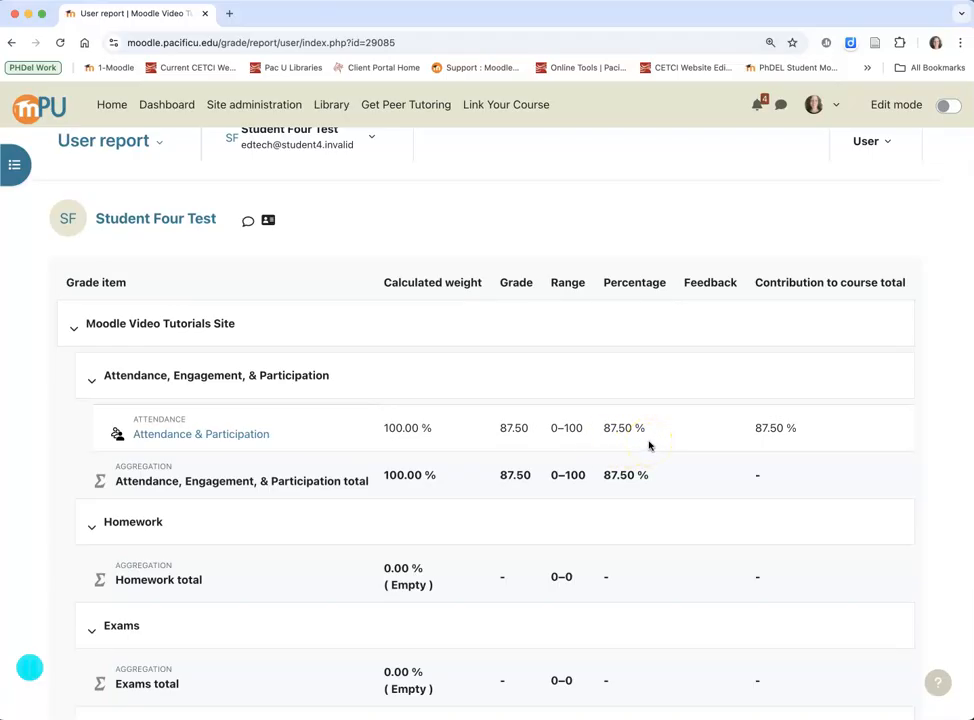
{"action": "scroll", "coordinate": [648, 446], "scroll_direction": "up", "scroll_amount": 3}
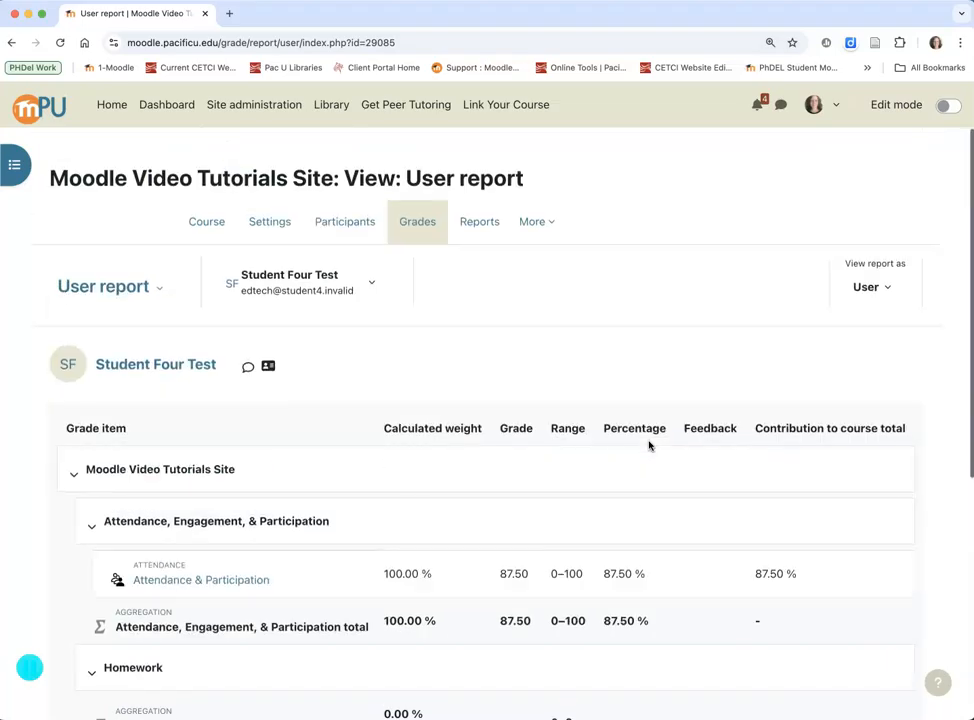
Return to the course page, turn on edit mode and start adding an Attendance activity to the General section.
{"action": "left_click", "coordinate": [210, 225]}
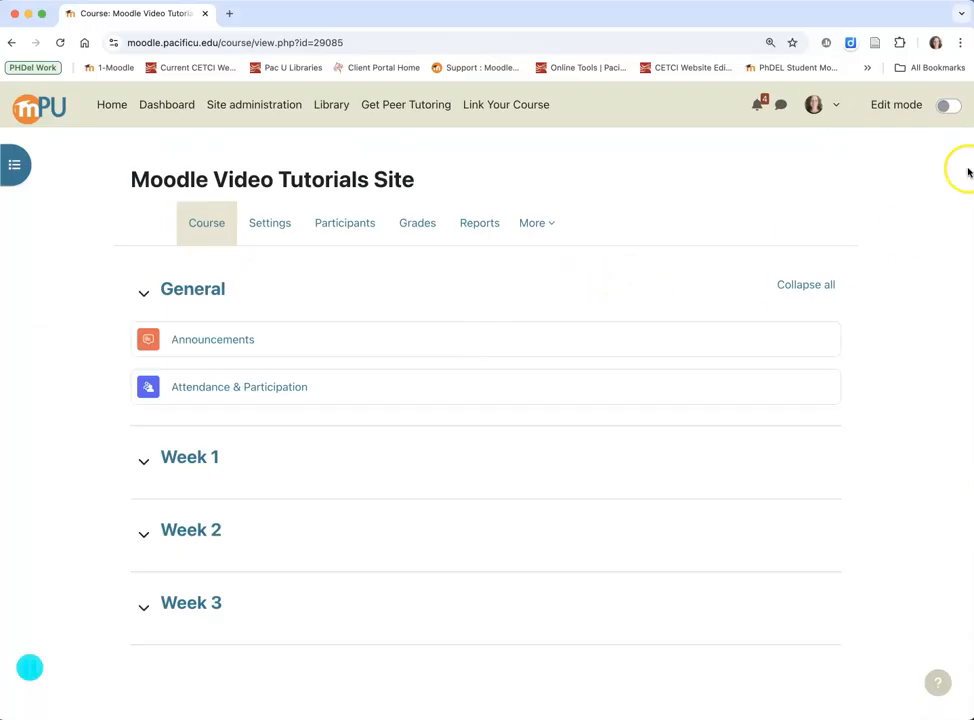
{"action": "left_click", "coordinate": [945, 107]}
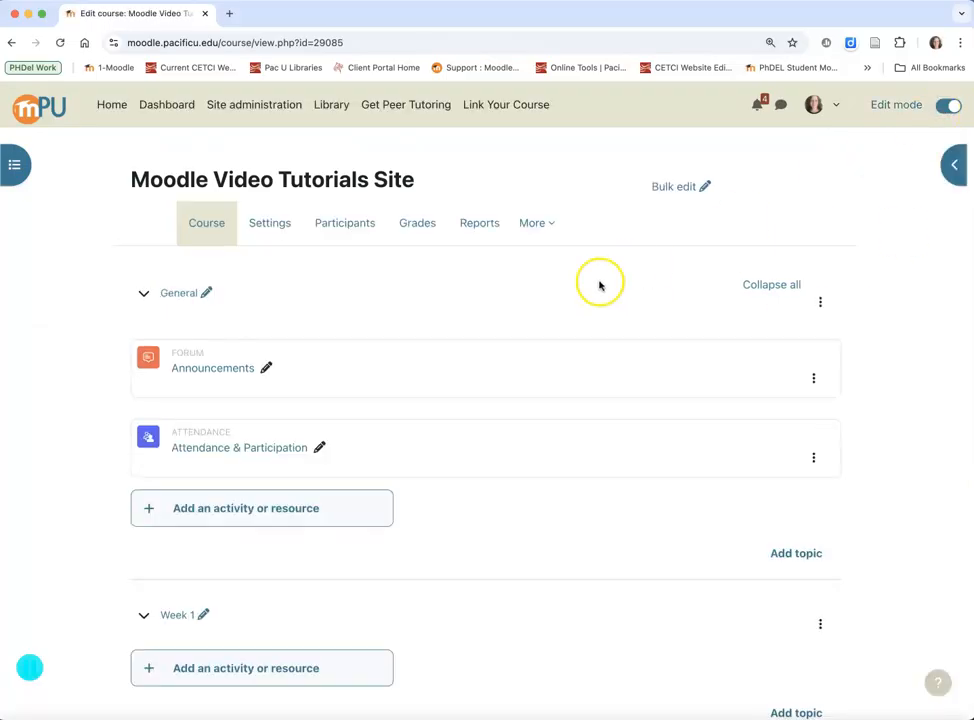
{"action": "scroll", "coordinate": [448, 507], "scroll_direction": "down", "scroll_amount": 2}
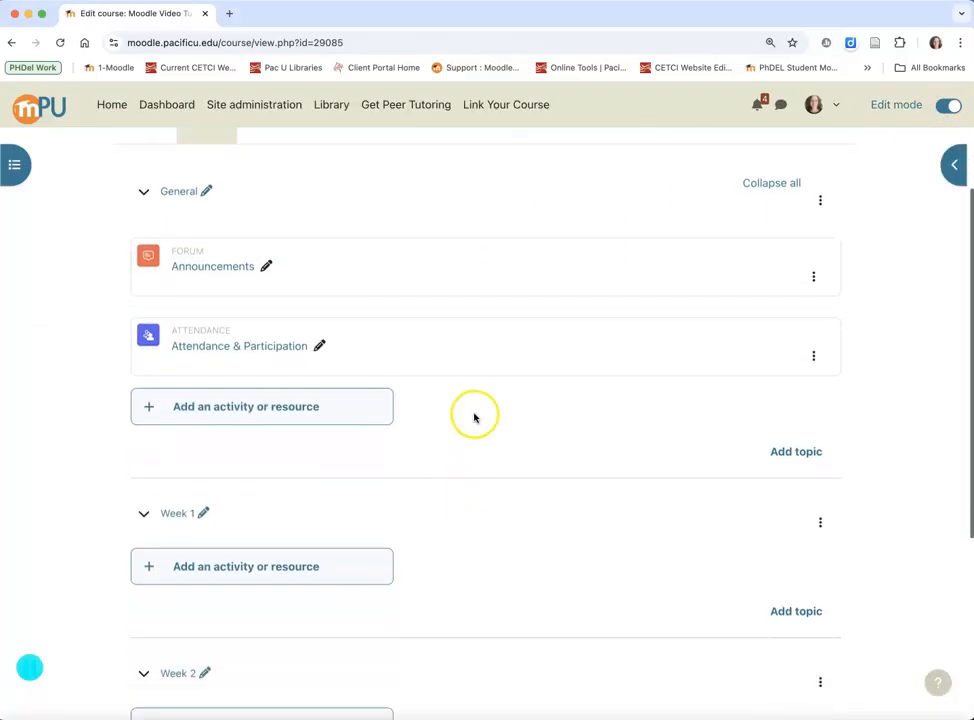
{"action": "mouse_move", "coordinate": [468, 322]}
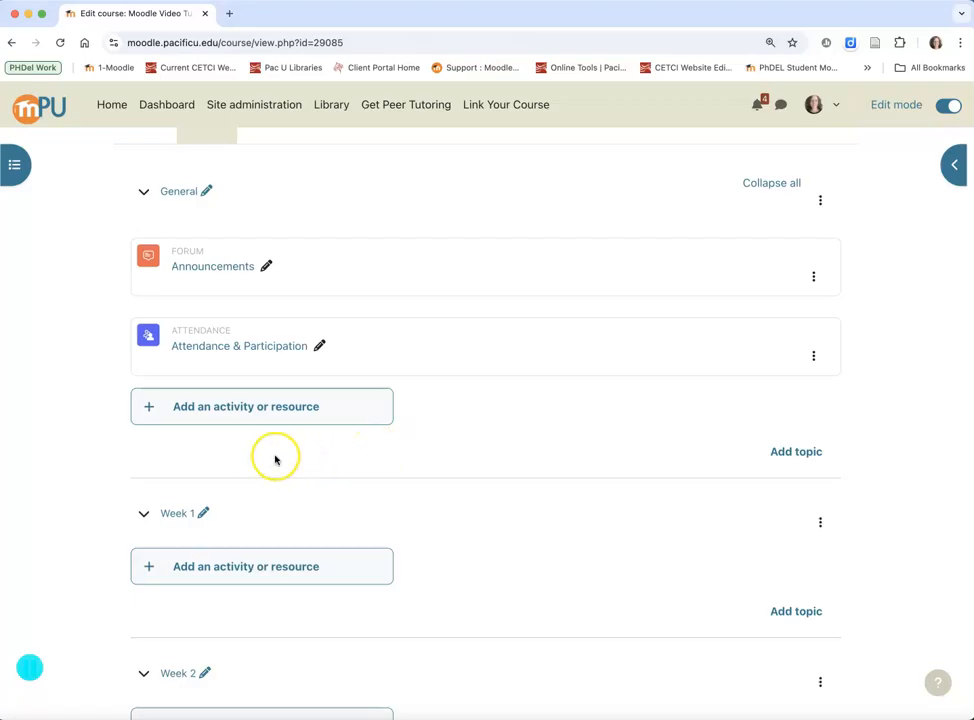
{"action": "left_click", "coordinate": [234, 409]}
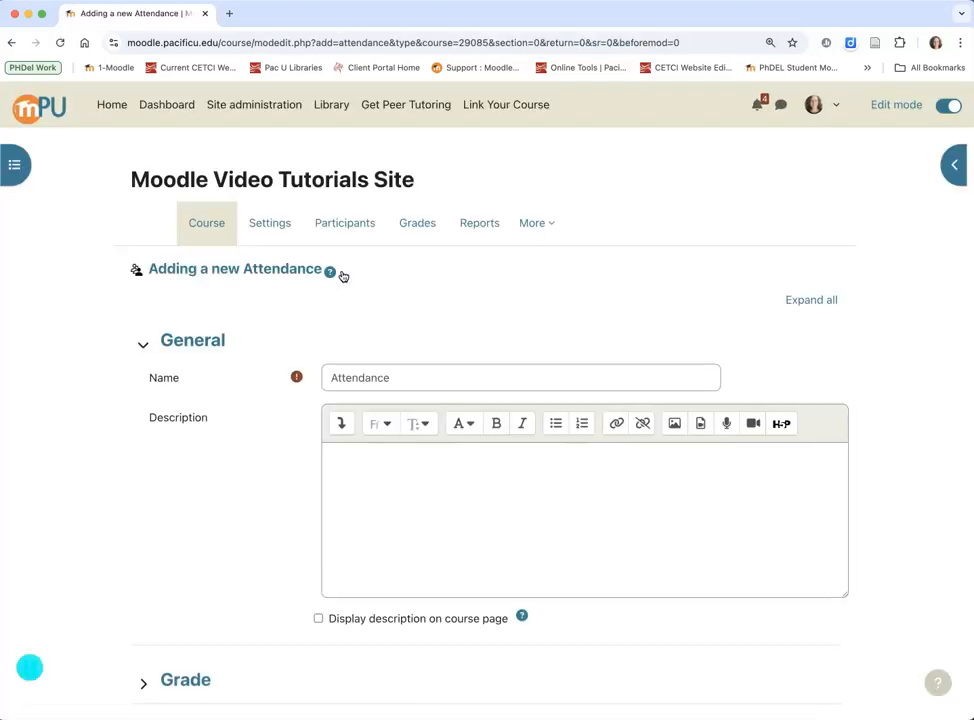
Name the new Attendance activity "Attendance, Participation & Preparation".
{"action": "left_click", "coordinate": [399, 371]}
{"action": "left_click", "coordinate": [398, 376]}
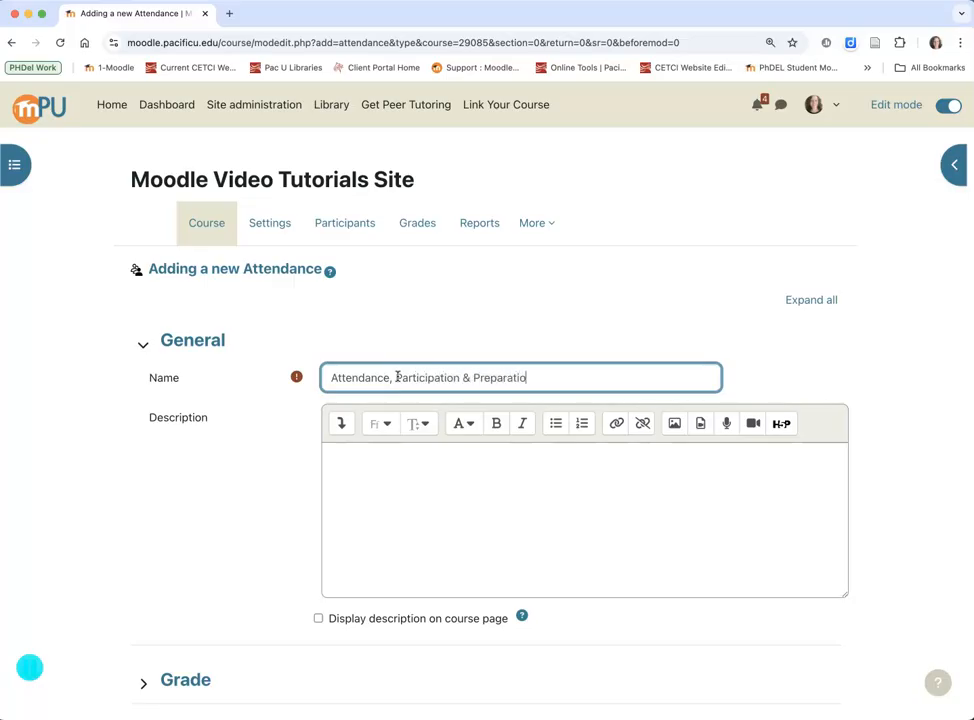
{"action": "scroll", "coordinate": [398, 377], "scroll_direction": "down", "scroll_amount": 5}
{"action": "left_click", "coordinate": [439, 174]}
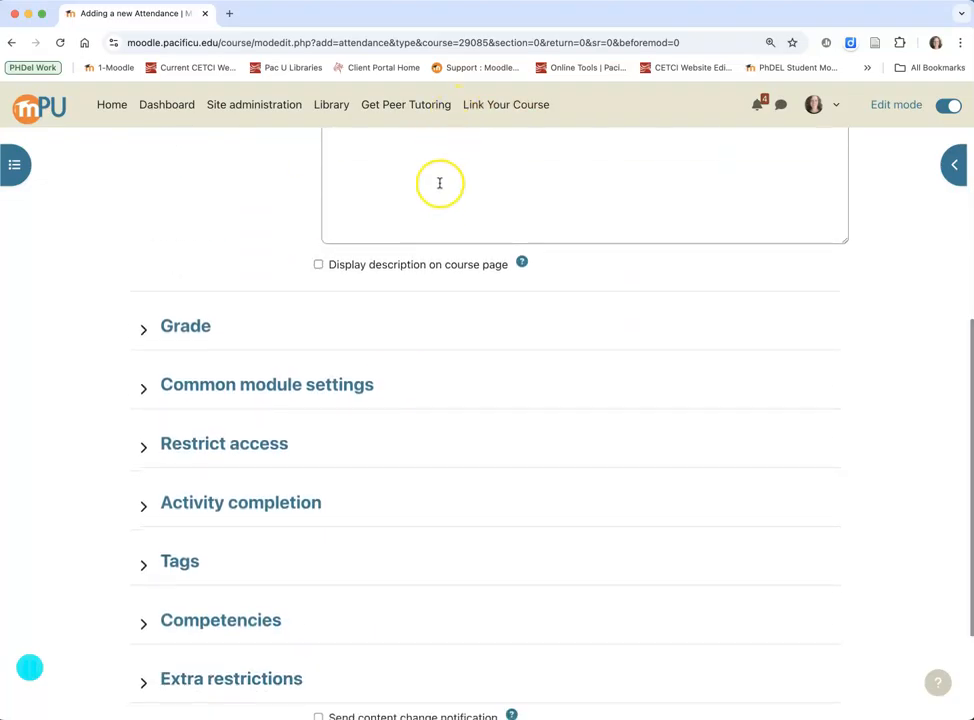
{"action": "scroll", "coordinate": [439, 189], "scroll_direction": "down", "scroll_amount": 1}
{"action": "scroll", "coordinate": [393, 304], "scroll_direction": "down", "scroll_amount": 2}
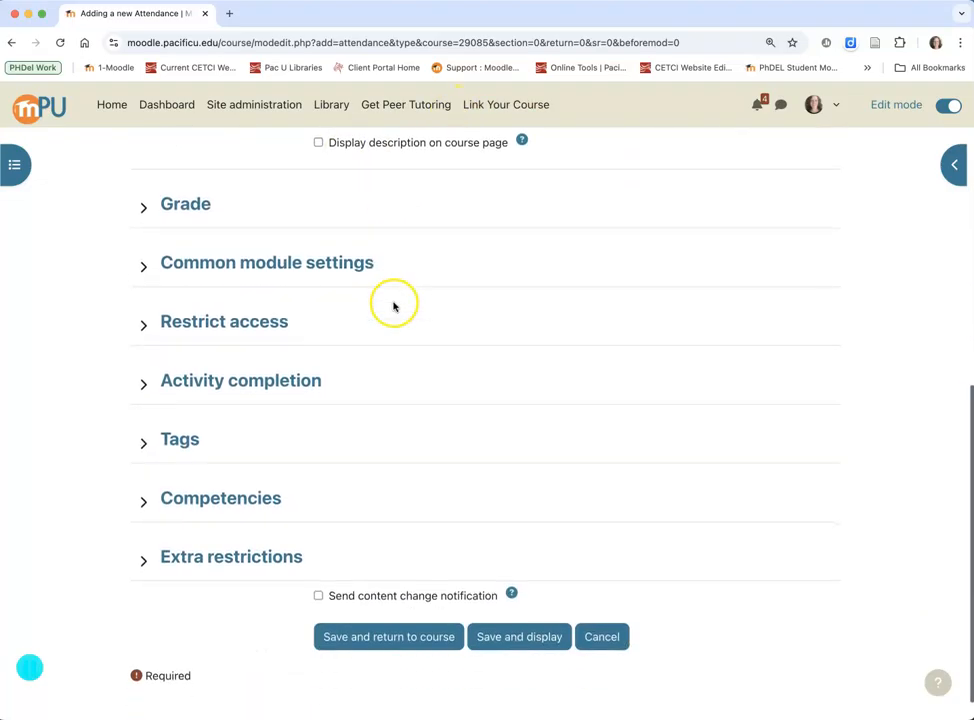
Set the new activity's grade category to "Attendance, Engagement, & Participation".
{"action": "left_click", "coordinate": [143, 209]}
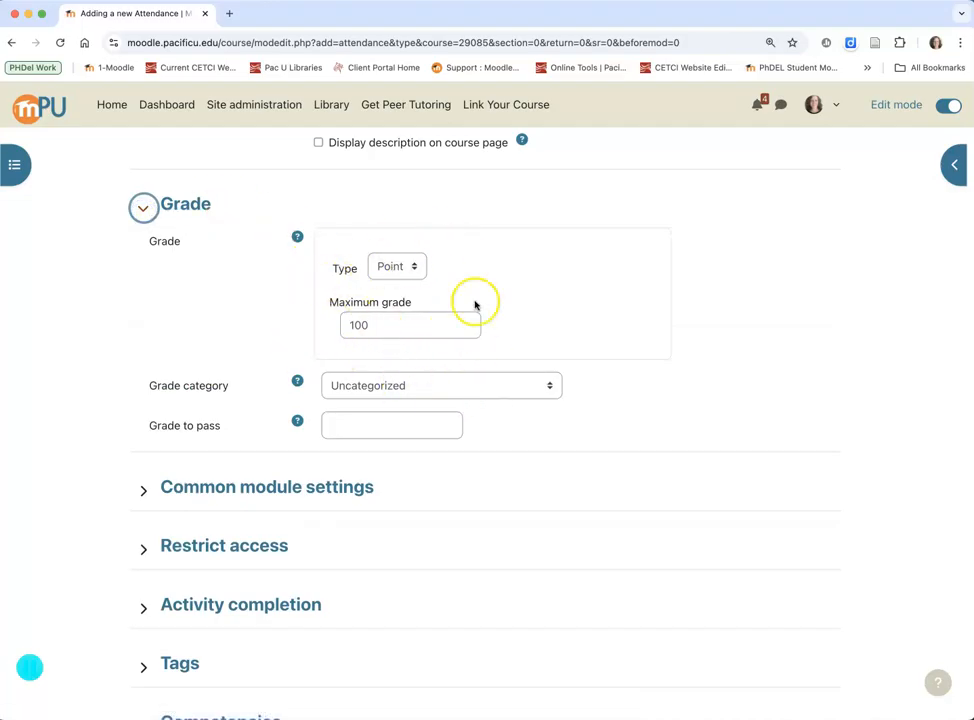
{"action": "left_click", "coordinate": [549, 385]}
{"action": "left_click", "coordinate": [441, 403]}
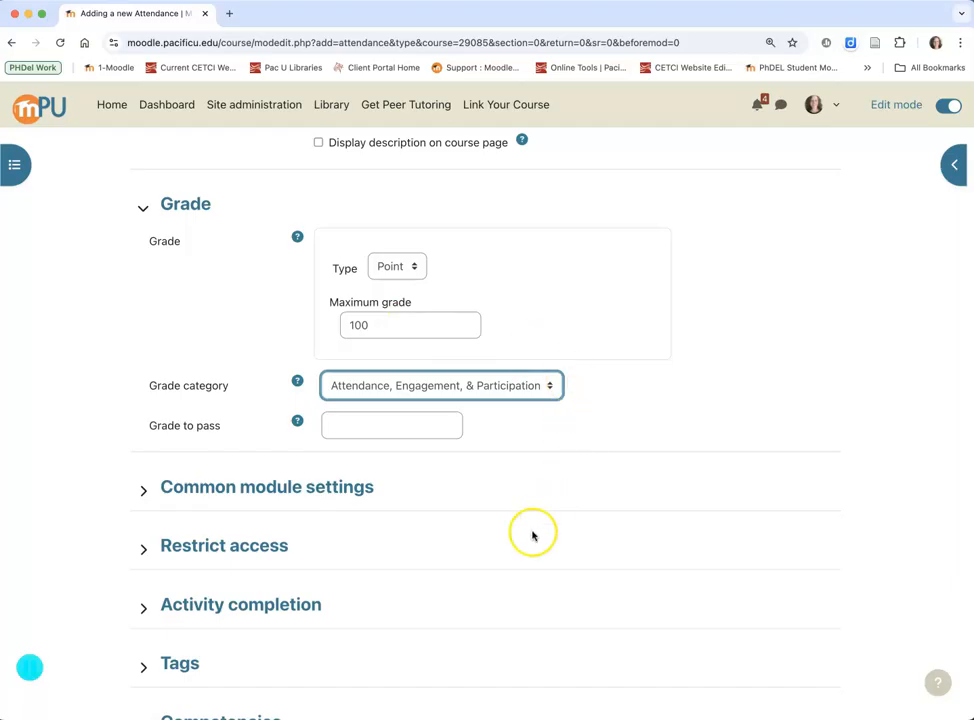
Save the new Attendance activity, return to the course and open "Attendance, Participation & Preparation".
{"action": "scroll", "coordinate": [525, 550], "scroll_direction": "down", "scroll_amount": 5}
{"action": "scroll", "coordinate": [525, 553], "scroll_direction": "up", "scroll_amount": 4}
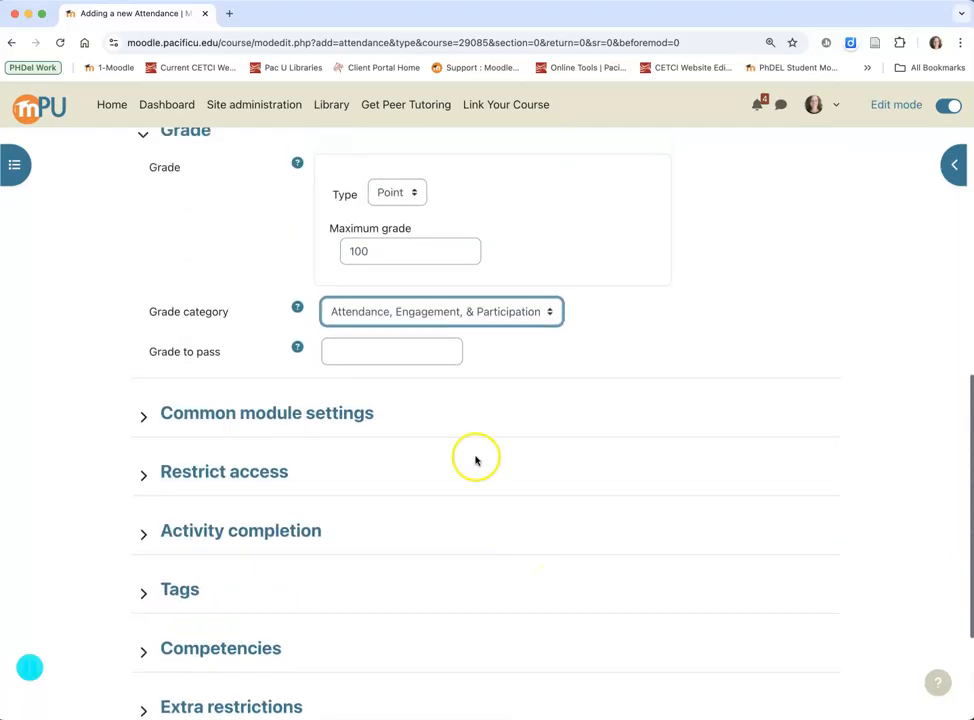
{"action": "scroll", "coordinate": [507, 502], "scroll_direction": "down", "scroll_amount": 4}
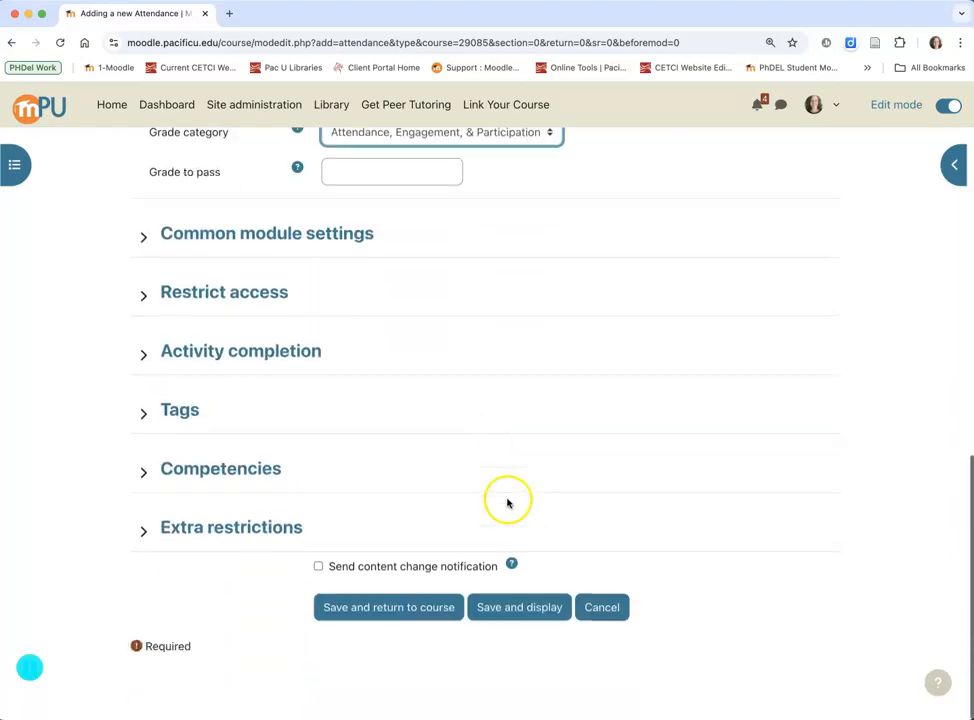
{"action": "left_click", "coordinate": [415, 607]}
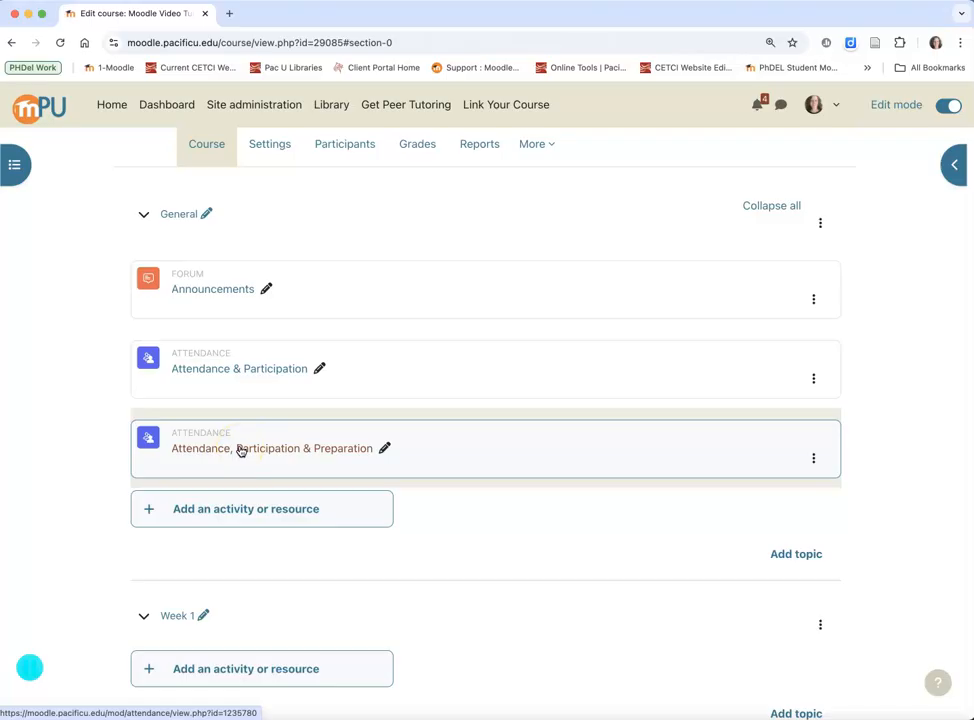
{"action": "left_click", "coordinate": [240, 450]}
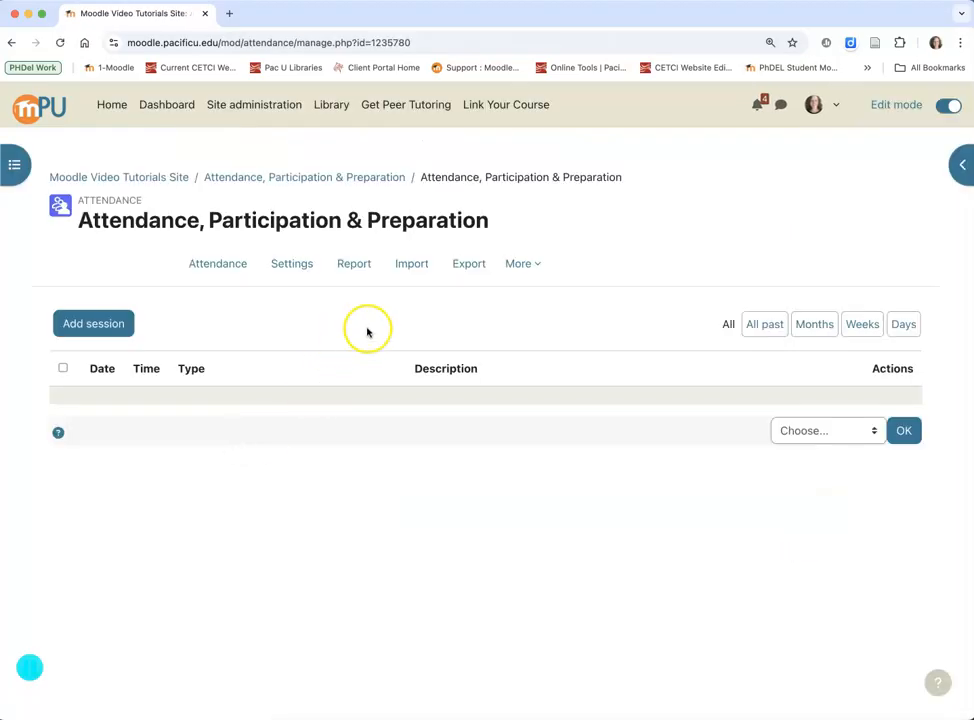
Start adding a session to the activity and set its date to 9 September 2024.
{"action": "left_click", "coordinate": [93, 329]}
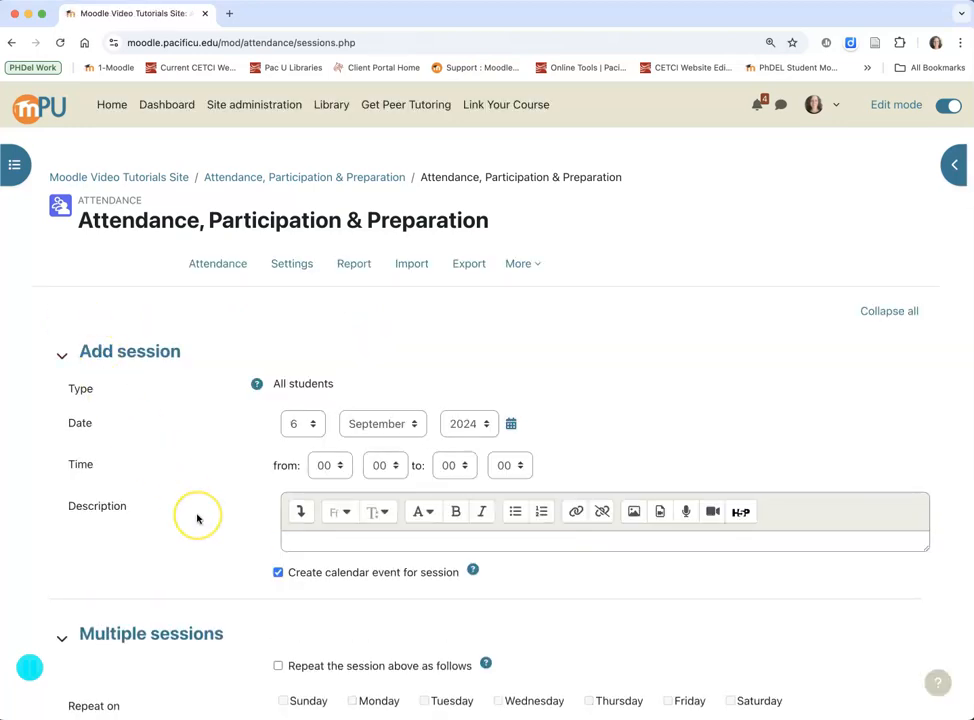
{"action": "scroll", "coordinate": [198, 517], "scroll_direction": "down", "scroll_amount": 3}
{"action": "scroll", "coordinate": [198, 517], "scroll_direction": "down", "scroll_amount": 1}
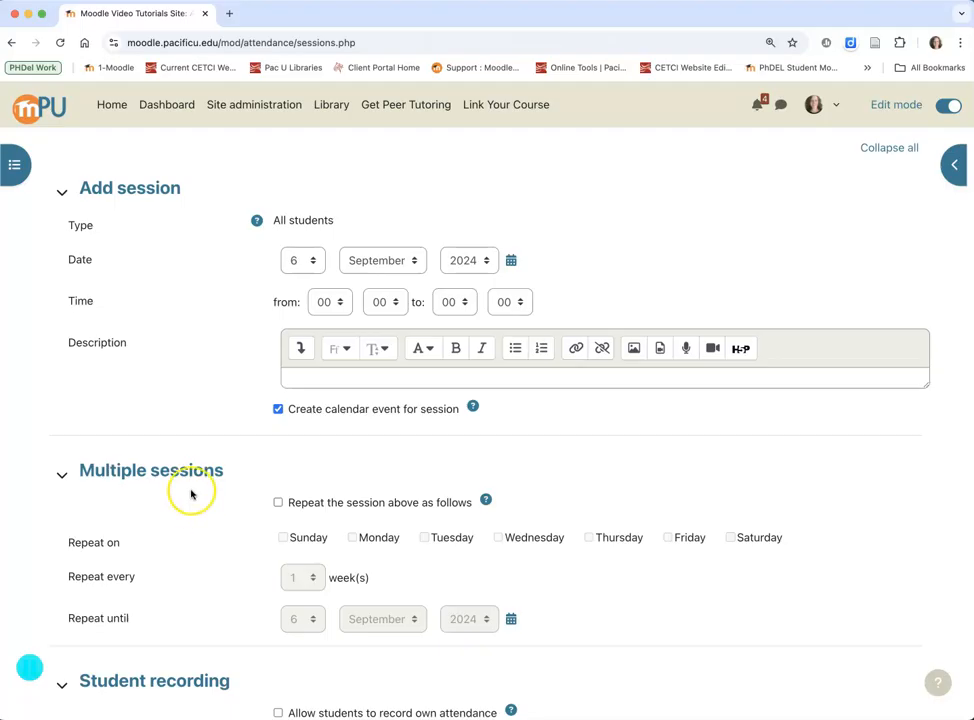
{"action": "left_click", "coordinate": [314, 262]}
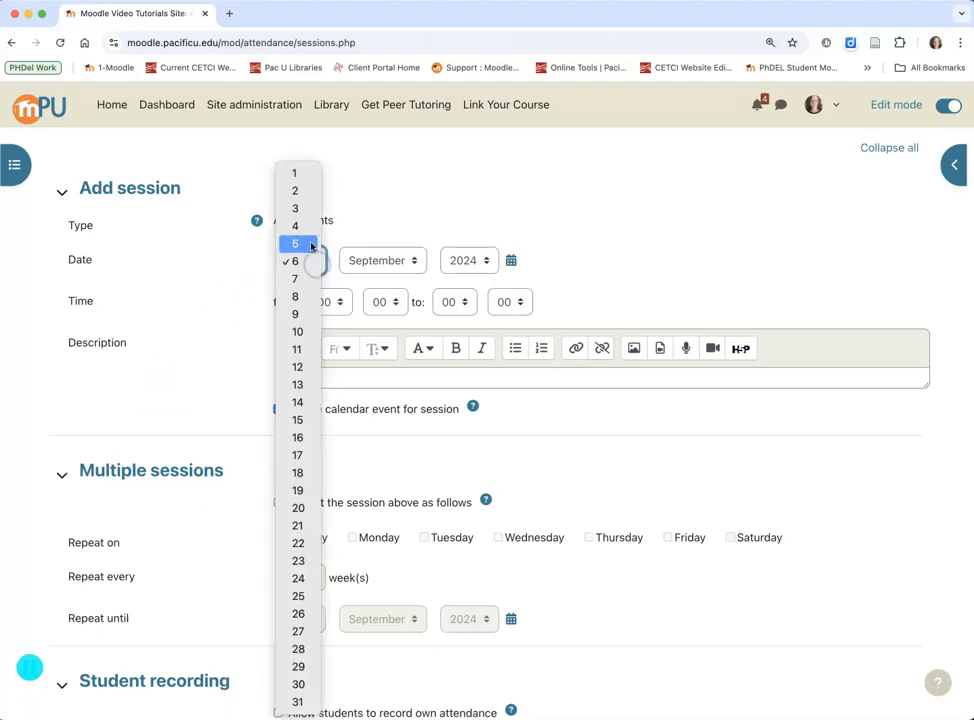
{"action": "left_click", "coordinate": [302, 179]}
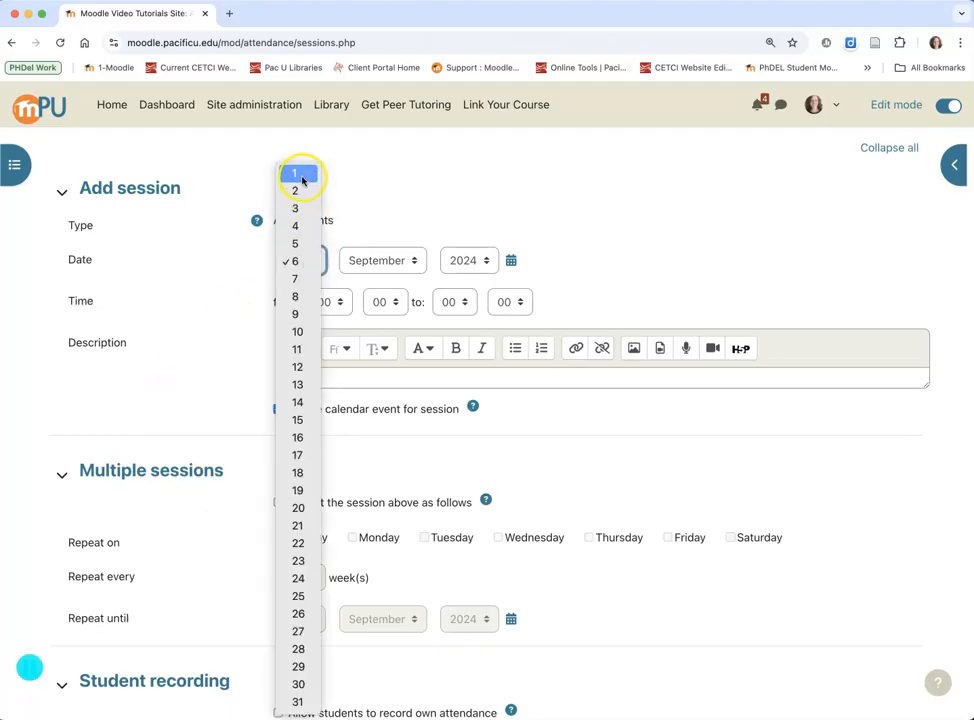
{"action": "left_click", "coordinate": [296, 312]}
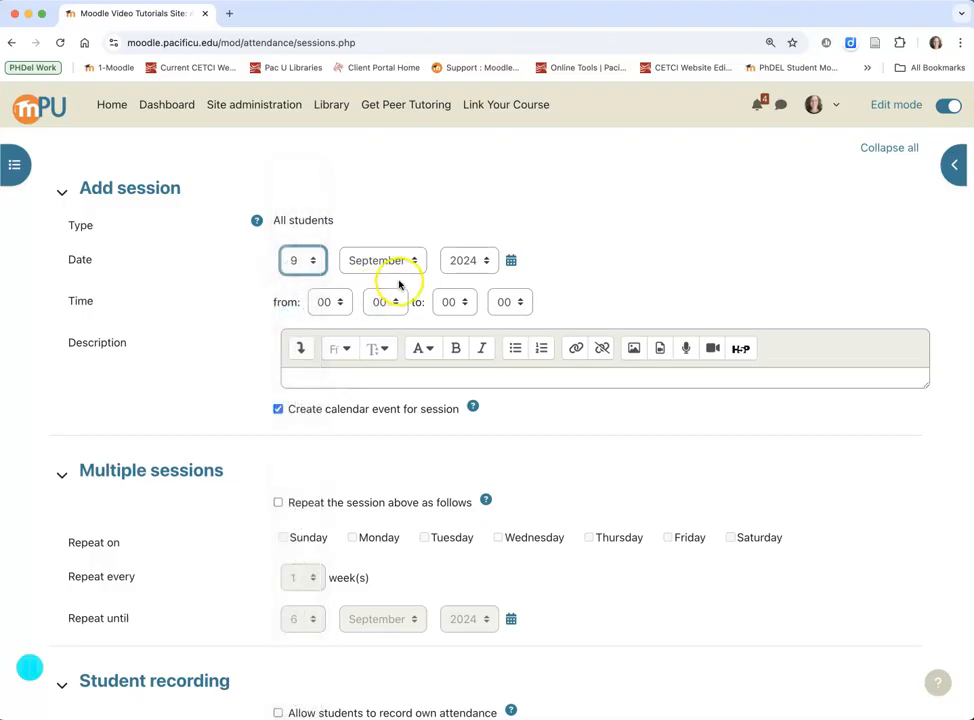
Set the session time from 11:00 to 13:00.
{"action": "left_click", "coordinate": [338, 304]}
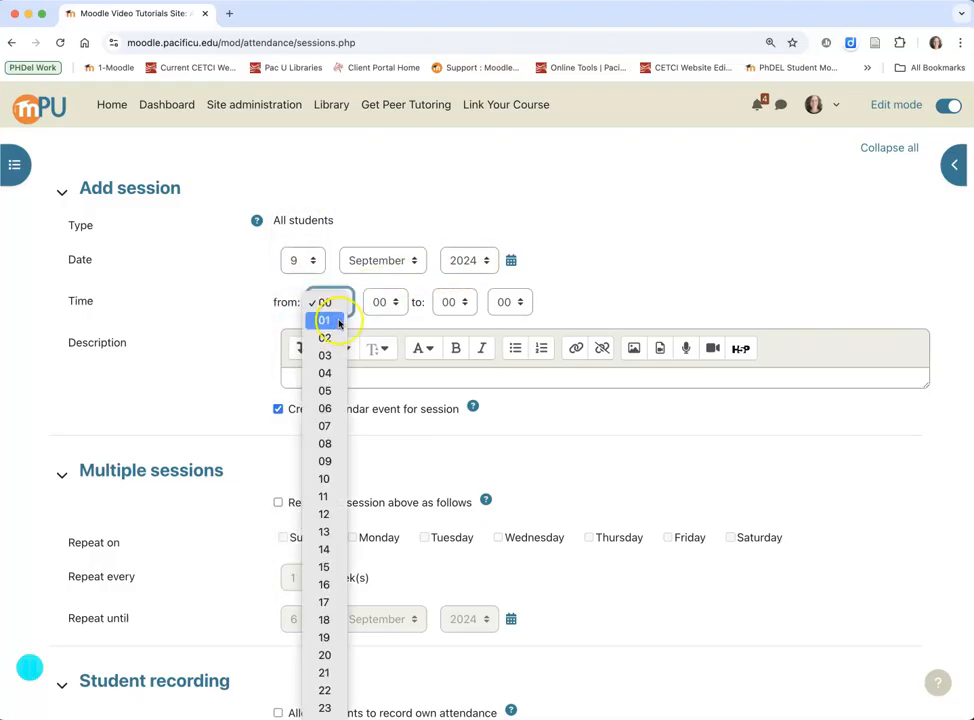
{"action": "left_click", "coordinate": [345, 496]}
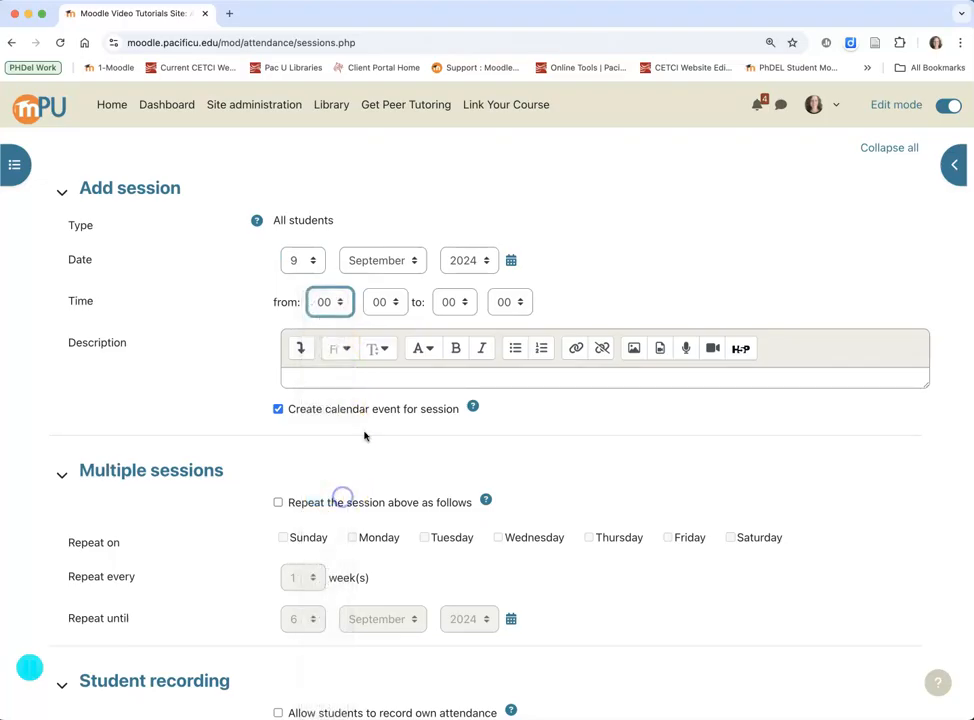
{"action": "left_click", "coordinate": [451, 302]}
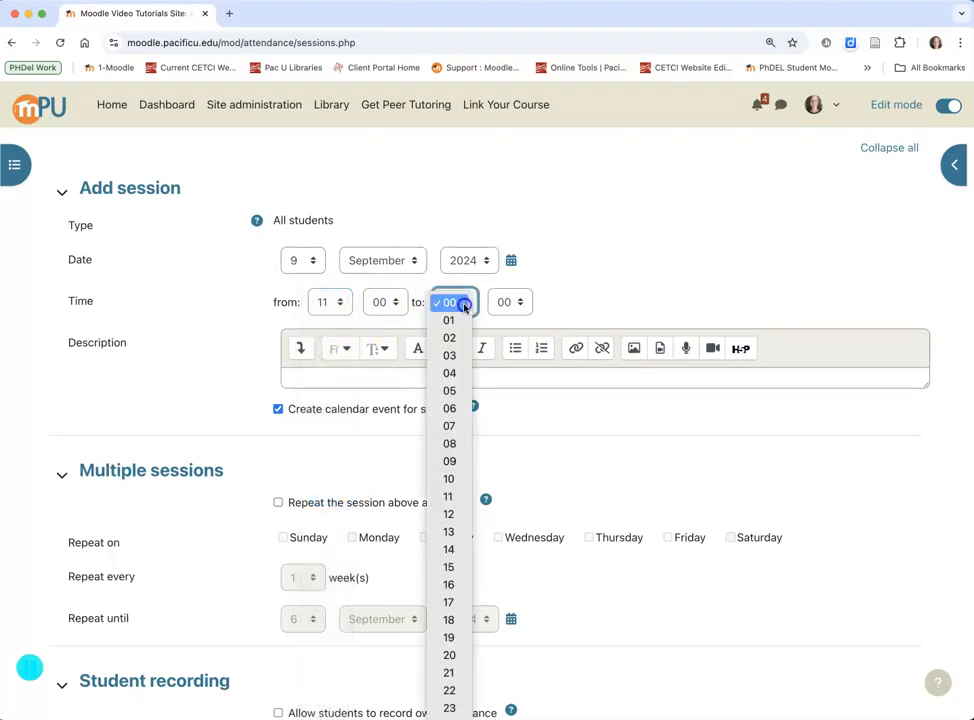
{"action": "left_click", "coordinate": [458, 534]}
Enable repeating the session and have it repeat on Tuesday and Thursday.
{"action": "scroll", "coordinate": [359, 367], "scroll_direction": "down", "scroll_amount": 3}
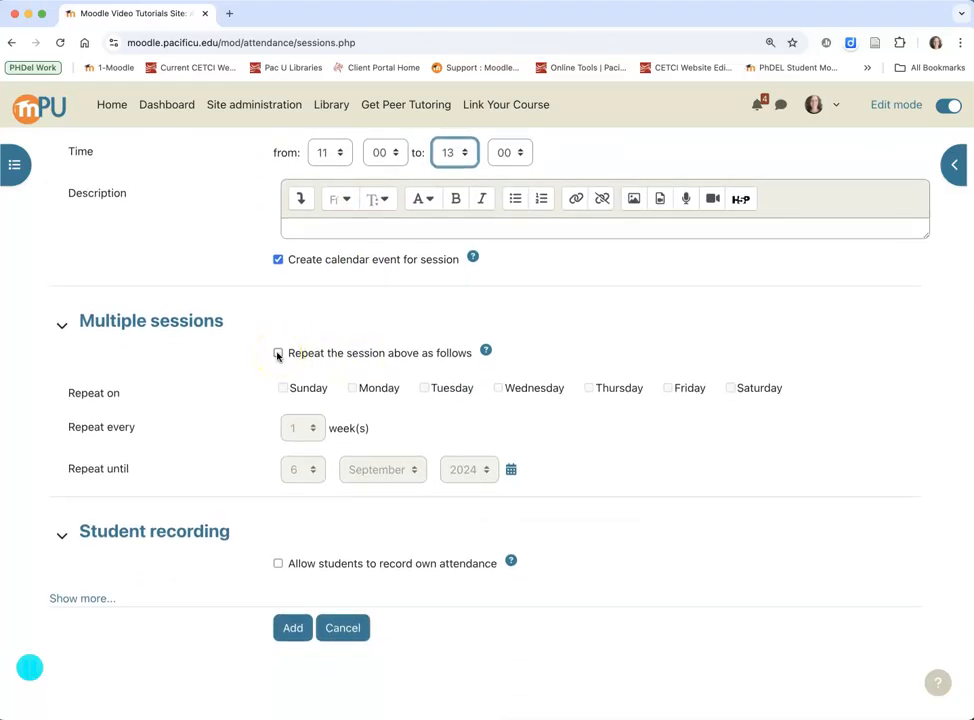
{"action": "left_click", "coordinate": [278, 354]}
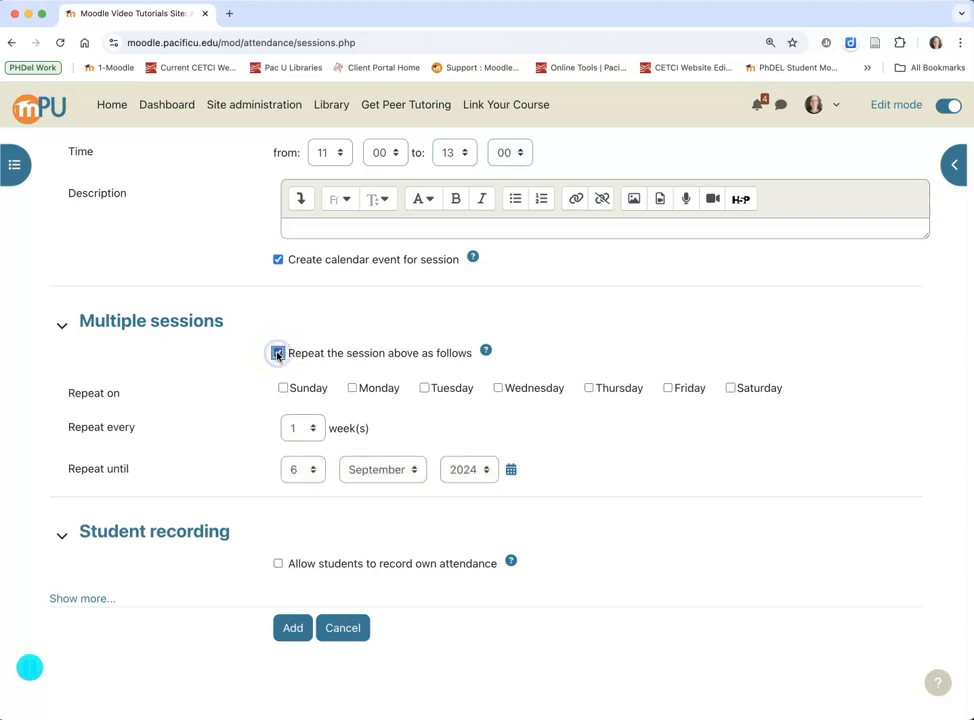
{"action": "left_click", "coordinate": [425, 389]}
{"action": "left_click", "coordinate": [588, 390]}
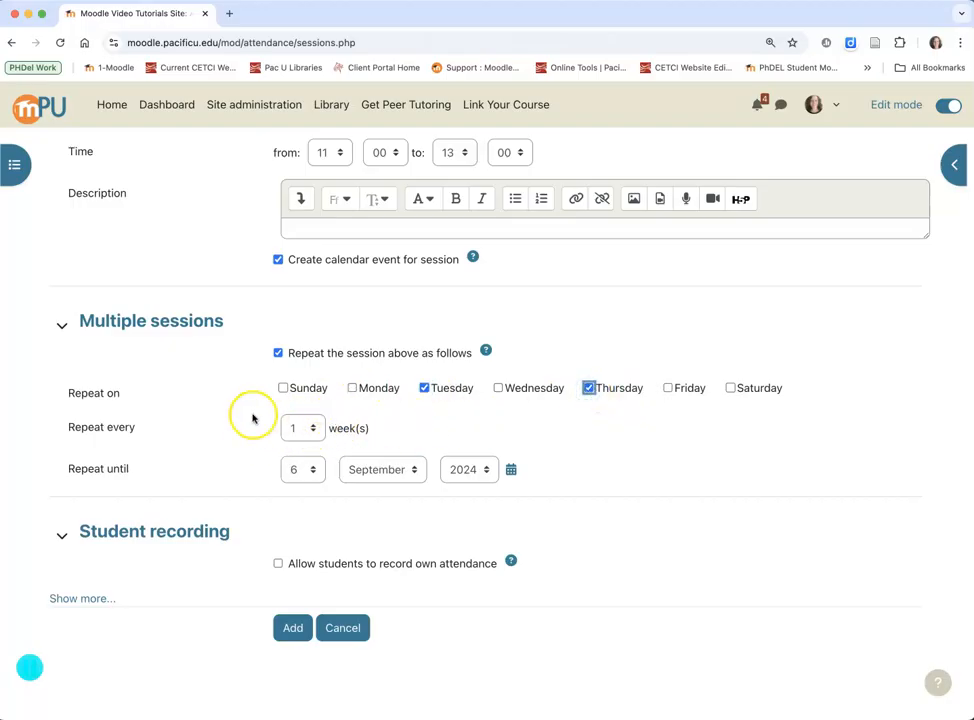
{"action": "scroll", "coordinate": [182, 502], "scroll_direction": "down", "scroll_amount": 1}
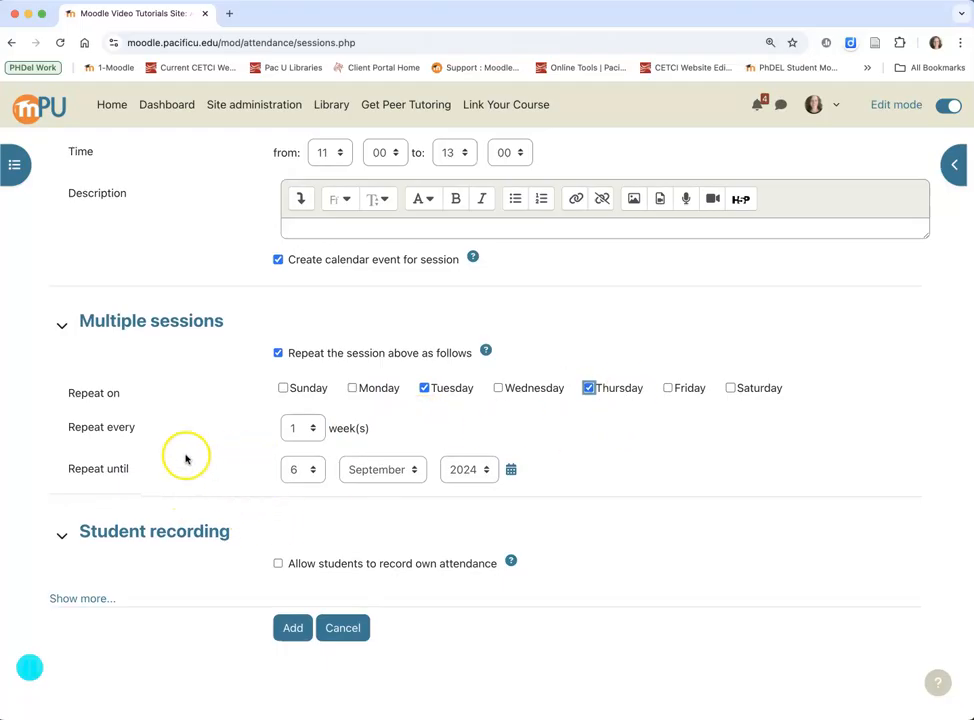
Set the sessions to repeat until 9 December 2024 and add them.
{"action": "left_click", "coordinate": [511, 470]}
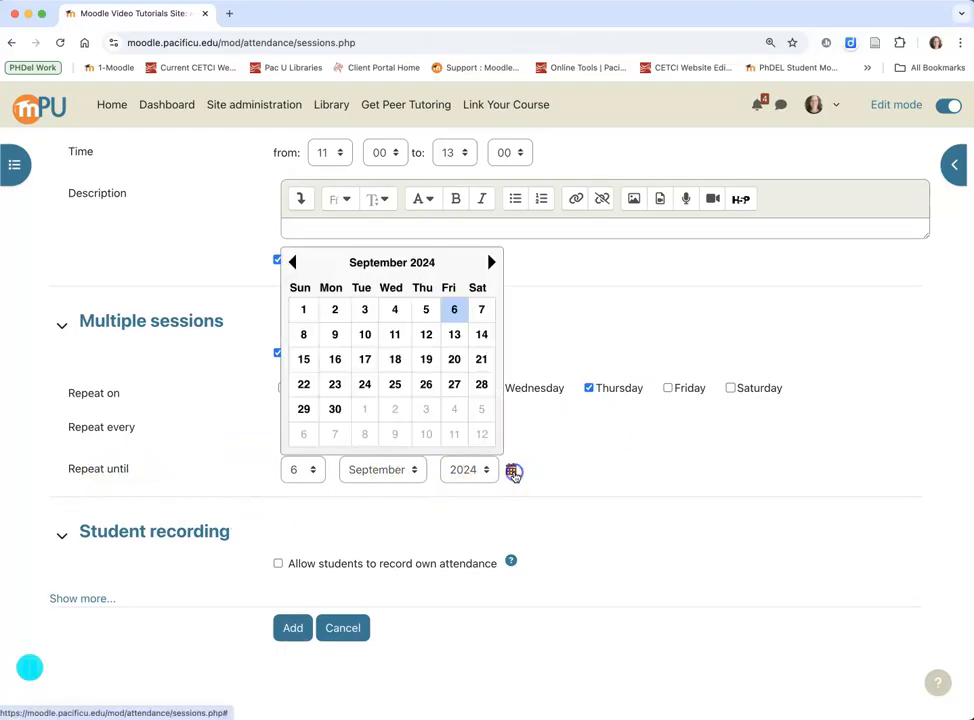
{"action": "left_click", "coordinate": [491, 262]}
{"action": "left_click", "coordinate": [491, 262]}
{"action": "left_click", "coordinate": [488, 265]}
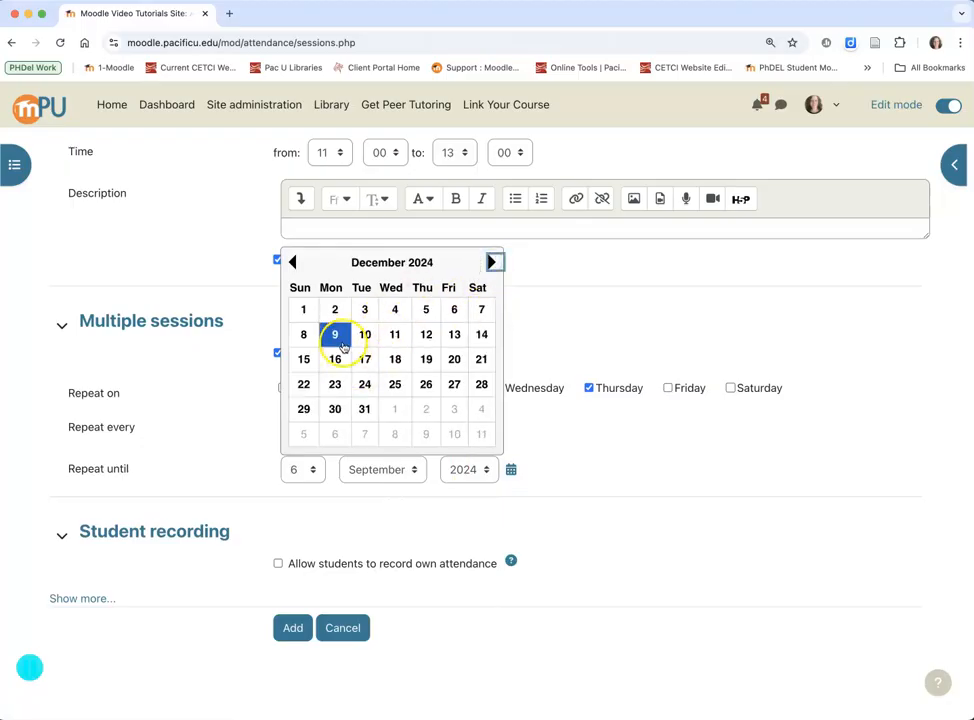
{"action": "left_click", "coordinate": [335, 334]}
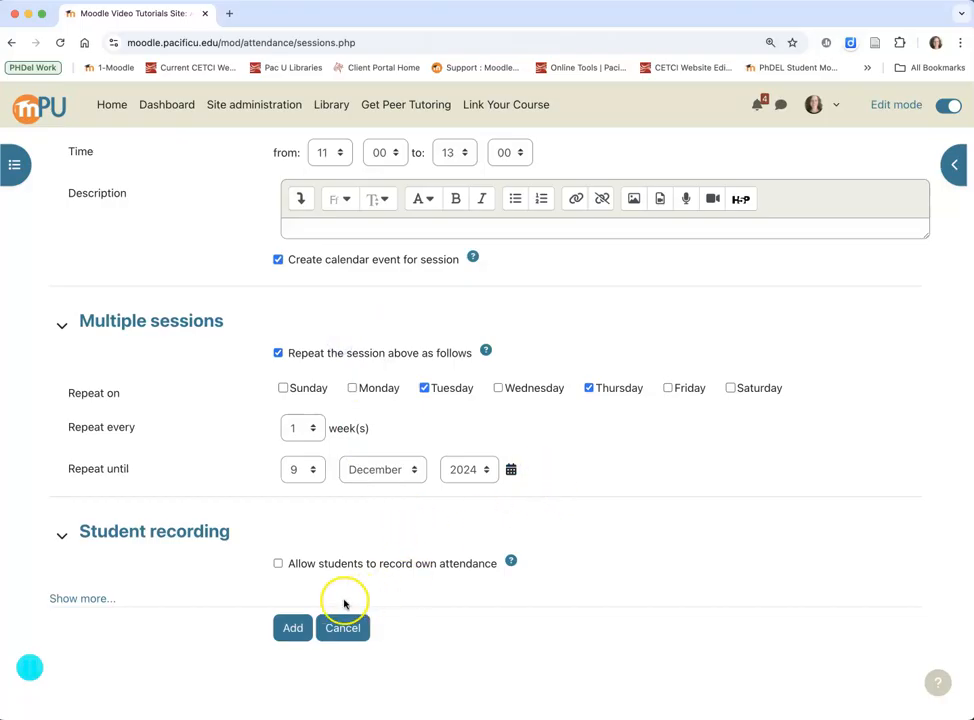
{"action": "left_click", "coordinate": [290, 630]}
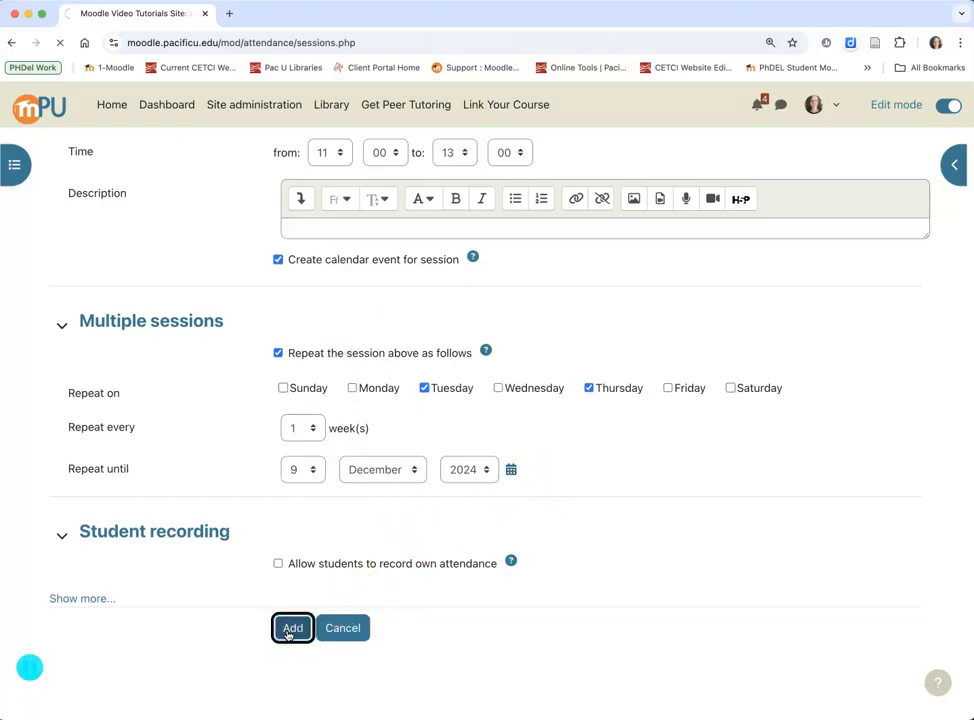
Review the dates, times and available actions of the generated attendance sessions.
{"action": "scroll", "coordinate": [289, 633], "scroll_direction": "down", "scroll_amount": 5}
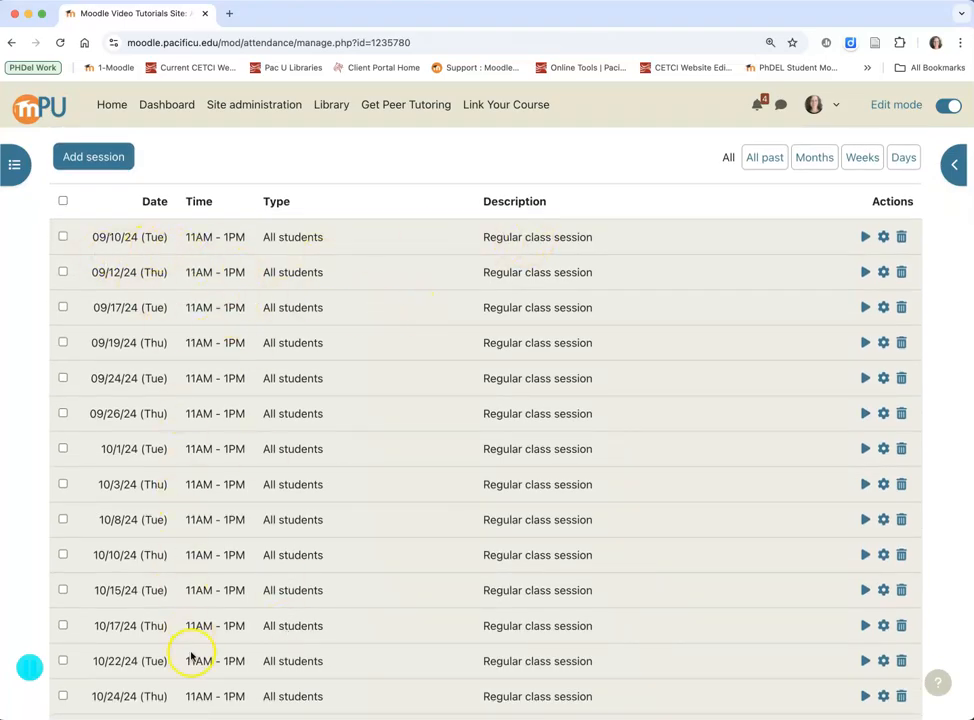
{"action": "scroll", "coordinate": [617, 481], "scroll_direction": "down", "scroll_amount": 5}
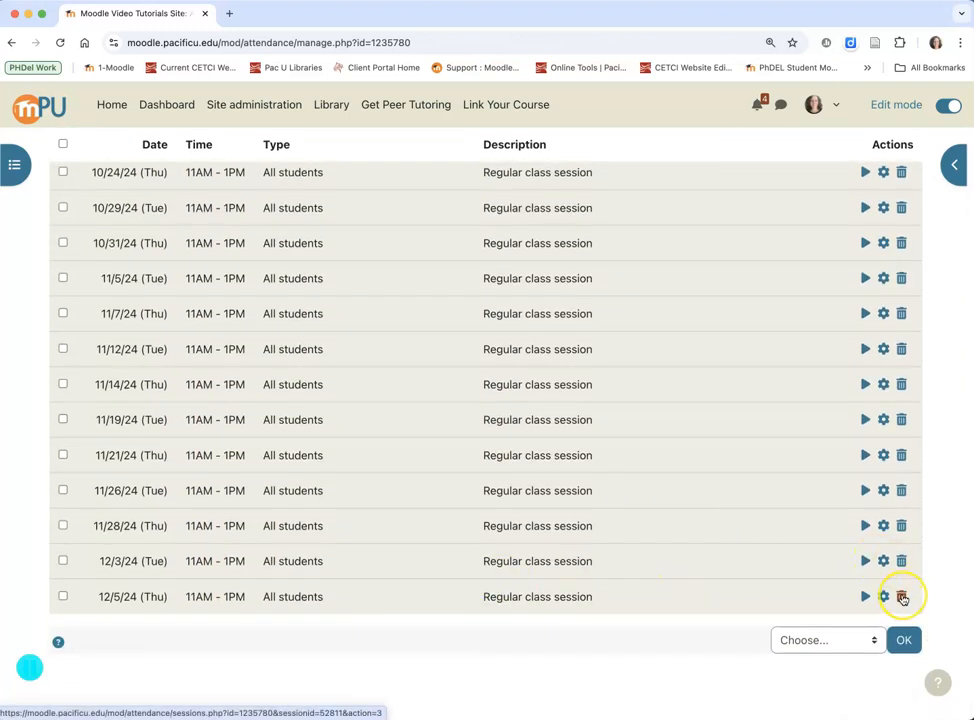
{"action": "scroll", "coordinate": [719, 533], "scroll_direction": "up", "scroll_amount": 1}
{"action": "scroll", "coordinate": [719, 533], "scroll_direction": "up", "scroll_amount": 8}
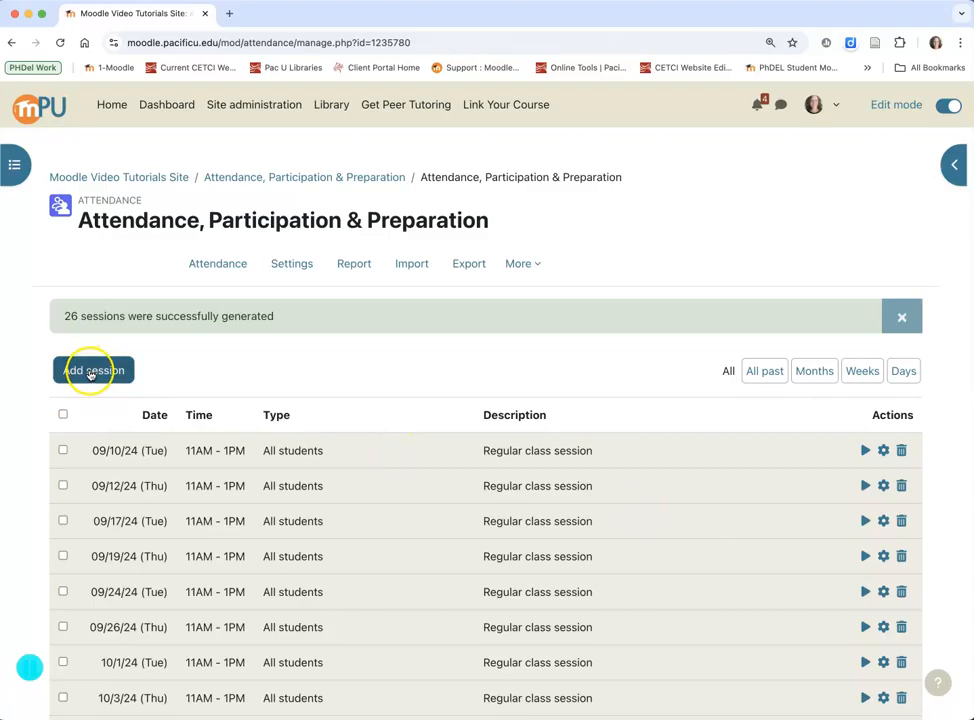
{"action": "scroll", "coordinate": [317, 378], "scroll_direction": "down", "scroll_amount": 2}
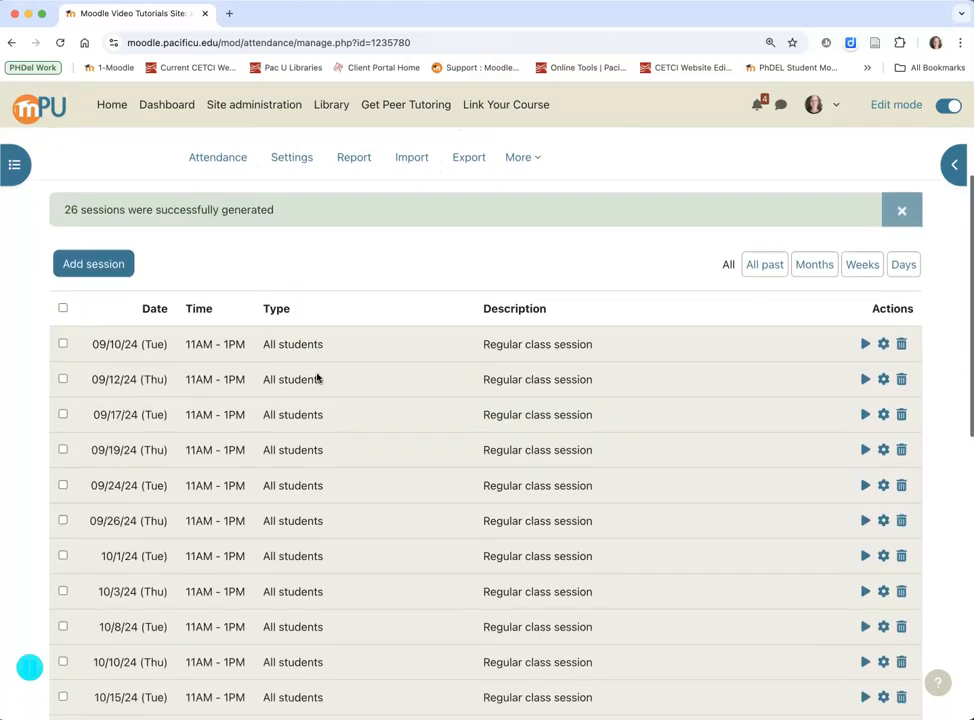
{"action": "scroll", "coordinate": [317, 378], "scroll_direction": "down", "scroll_amount": 2}
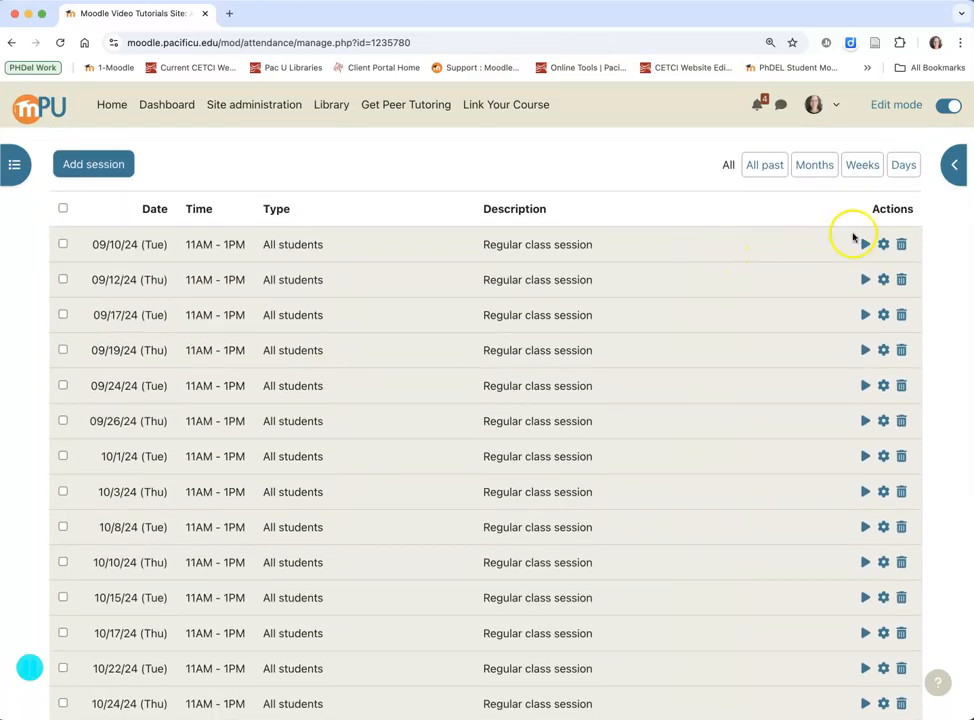
Open attendance taking for the 09/10/24 session, examine the student list and status options, and return to the session list.
{"action": "left_click", "coordinate": [865, 245]}
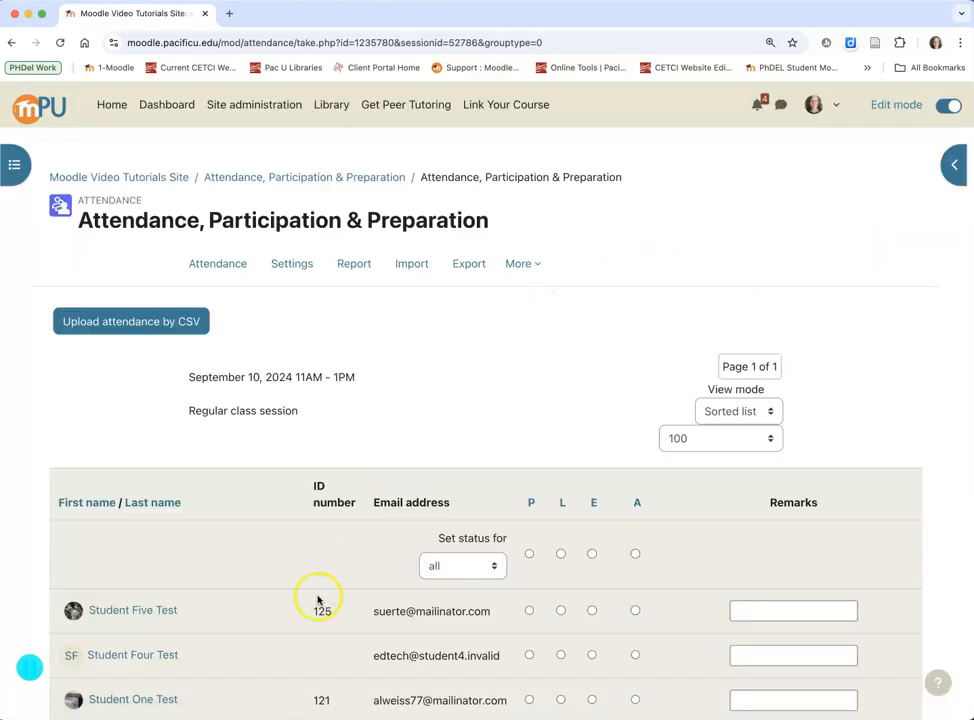
{"action": "scroll", "coordinate": [315, 595], "scroll_direction": "down", "scroll_amount": 5}
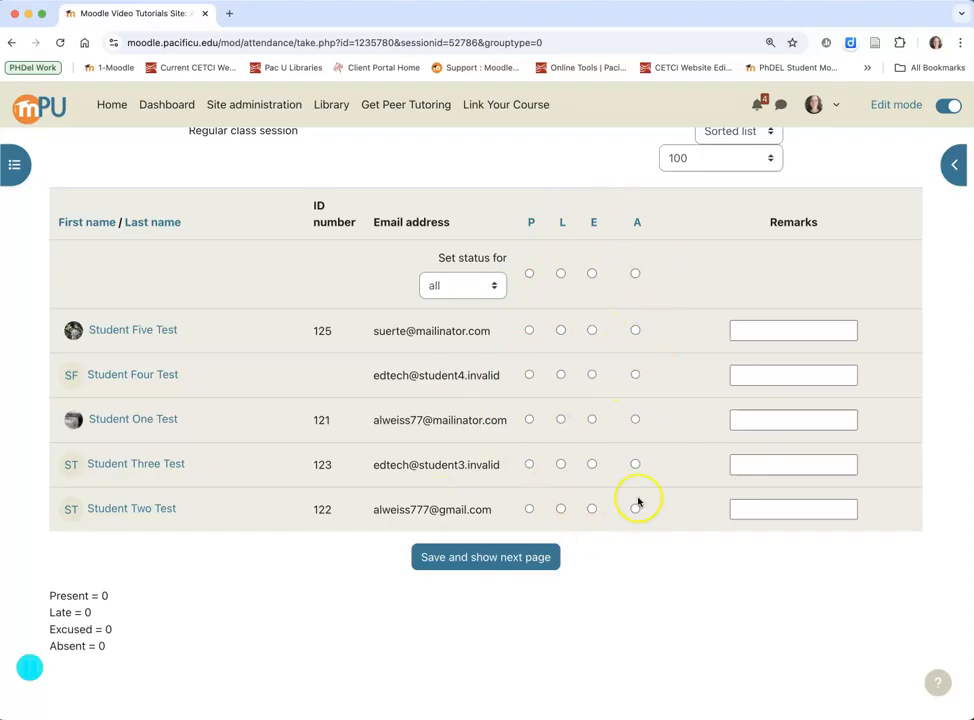
{"action": "scroll", "coordinate": [346, 594], "scroll_direction": "up", "scroll_amount": 1}
{"action": "scroll", "coordinate": [346, 594], "scroll_direction": "up", "scroll_amount": 5}
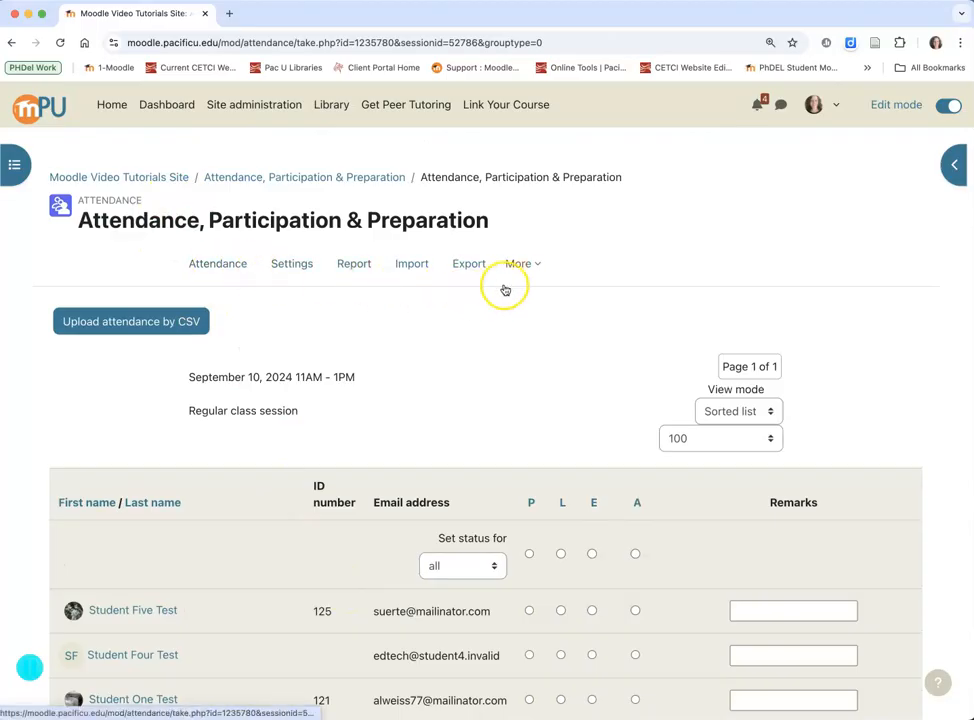
{"action": "left_click", "coordinate": [215, 265]}
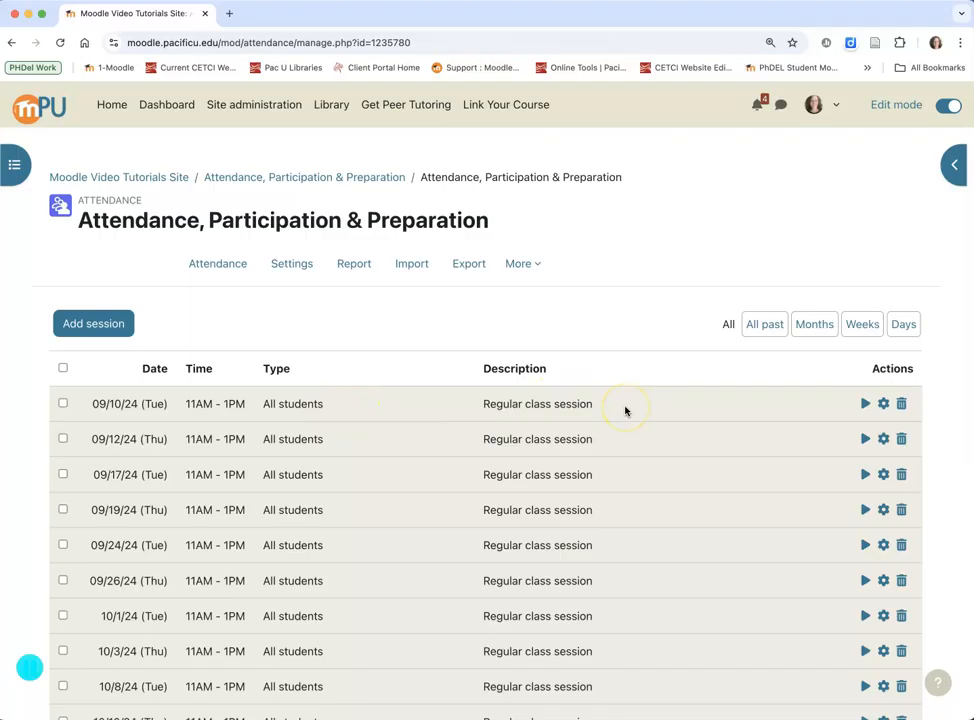
Open the activity's status set and examine the points of each attendance status.
{"action": "left_click", "coordinate": [521, 265]}
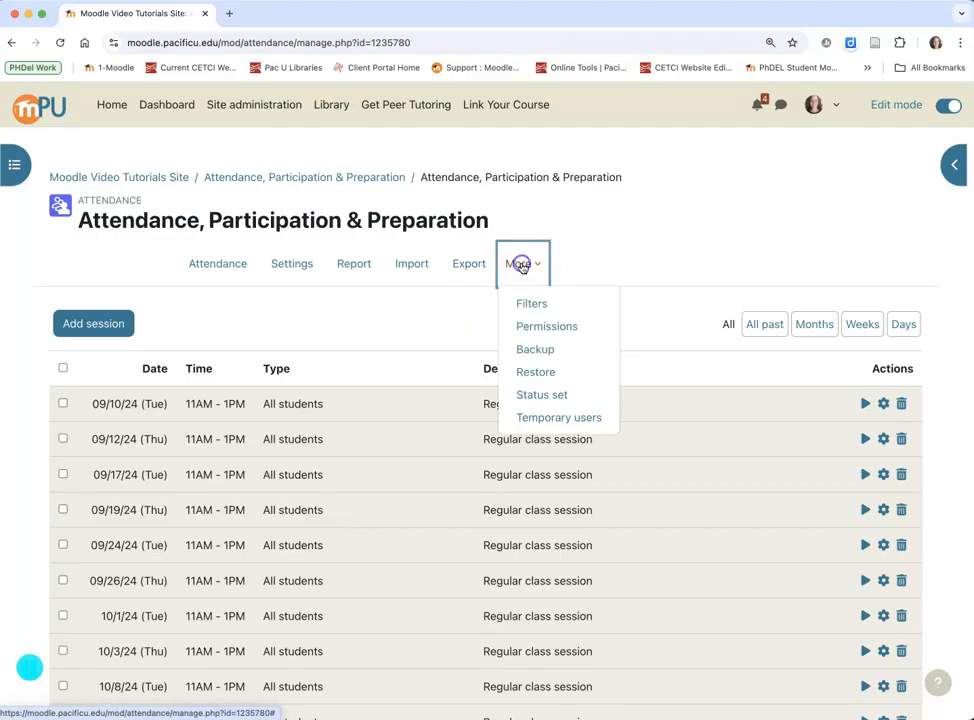
{"action": "left_click", "coordinate": [548, 395]}
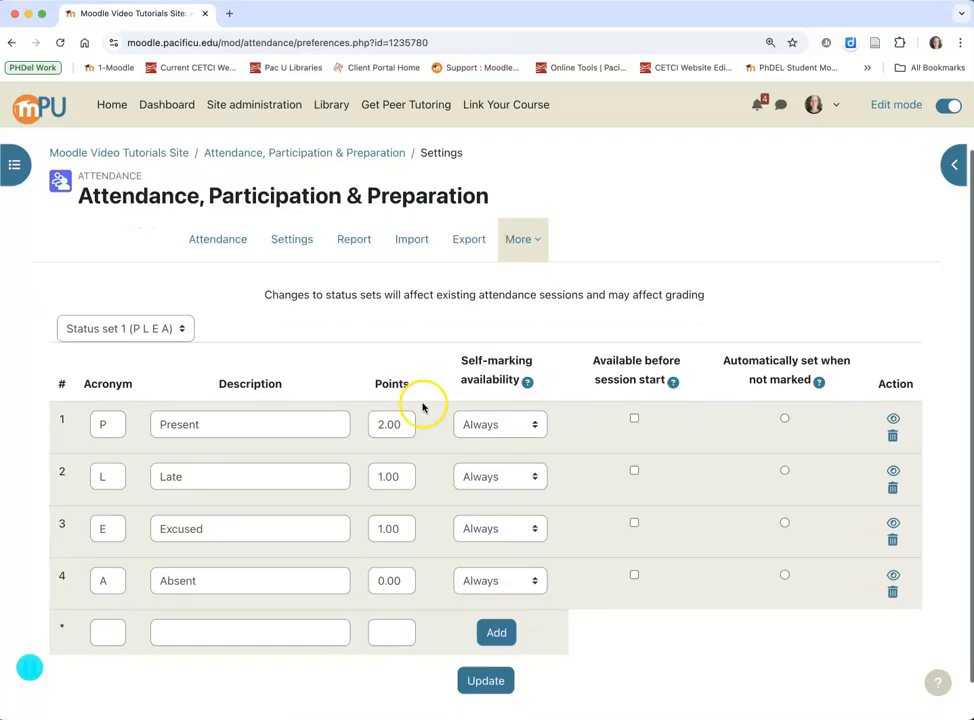
{"action": "scroll", "coordinate": [424, 404], "scroll_direction": "down", "scroll_amount": 1}
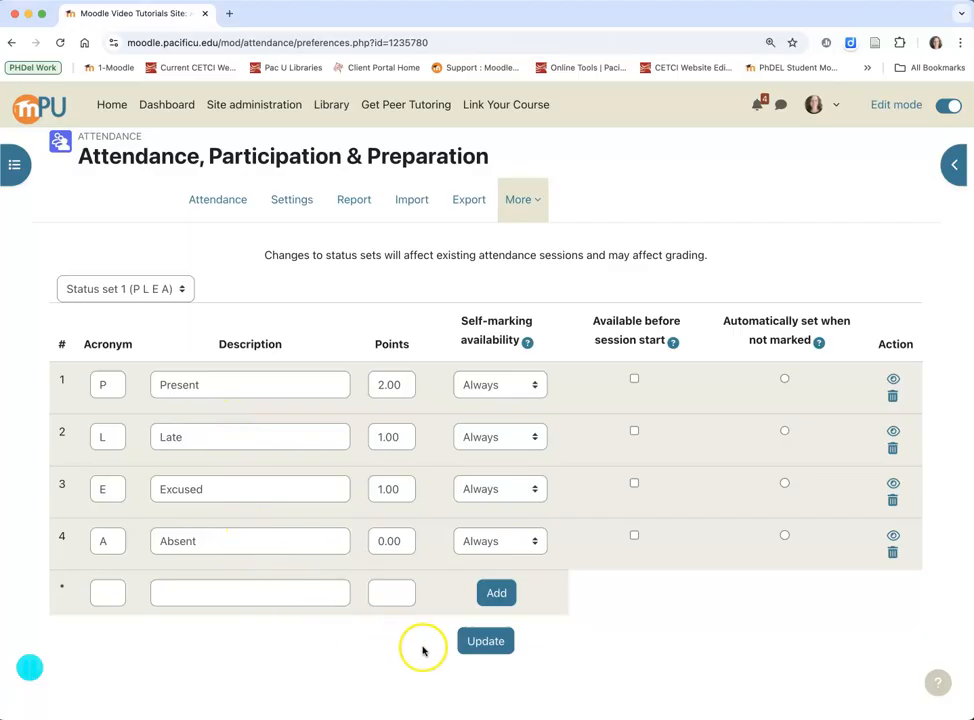
Enter 1.75 points for the Late status.
{"action": "left_click_drag", "start_coordinate": [398, 437], "coordinate": [368, 437]}
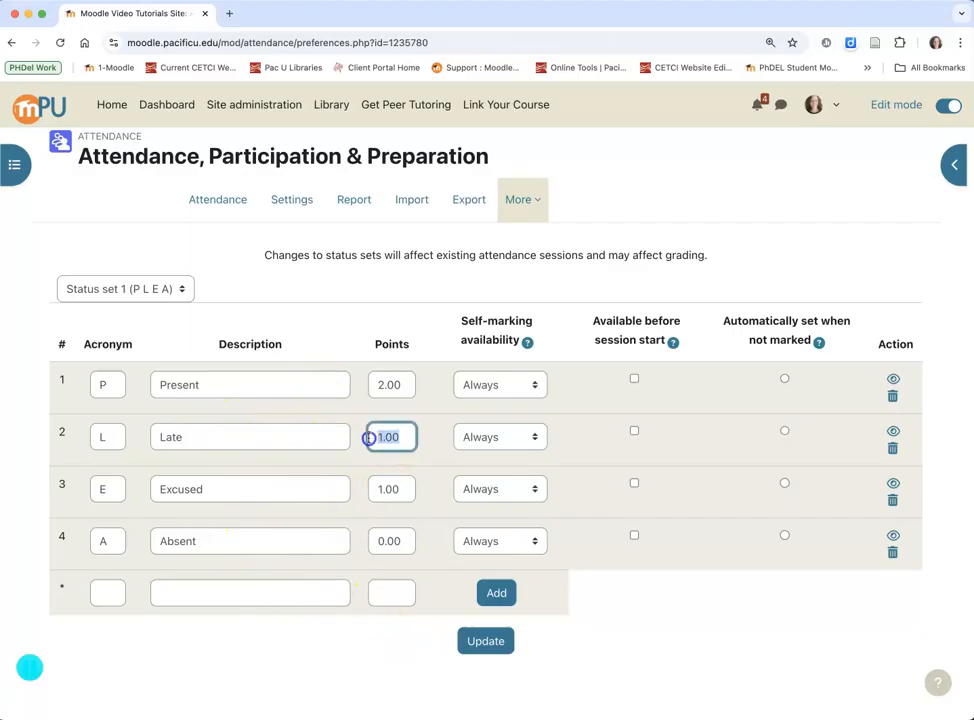
{"action": "type", "text": "1"}
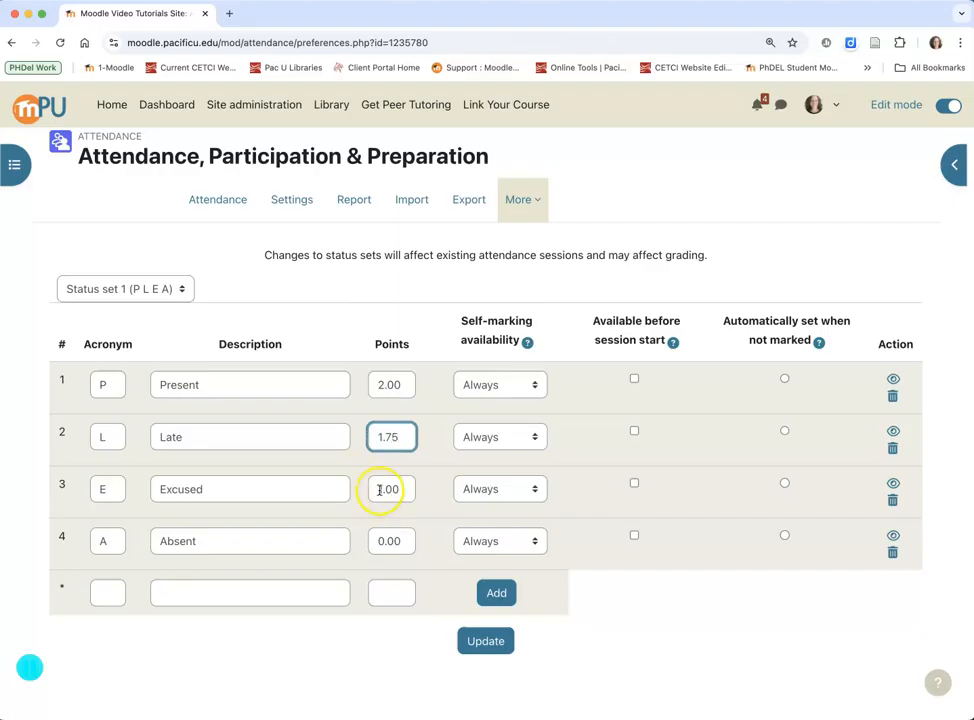
Delete the Excused status from the status set and confirm the deletion.
{"action": "left_click", "coordinate": [892, 500]}
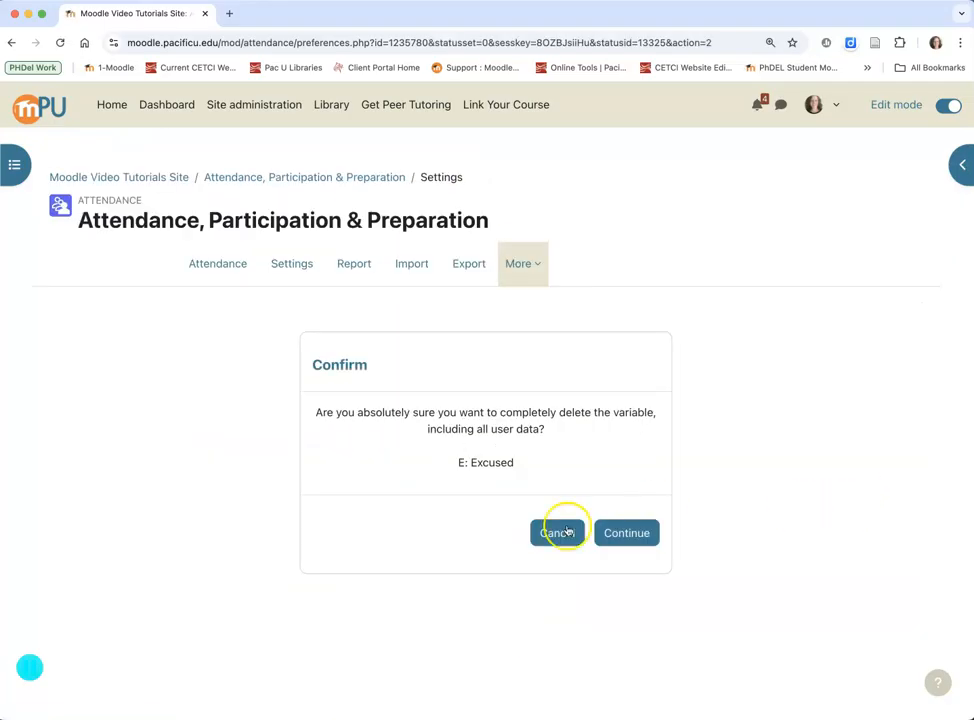
{"action": "left_click", "coordinate": [621, 536]}
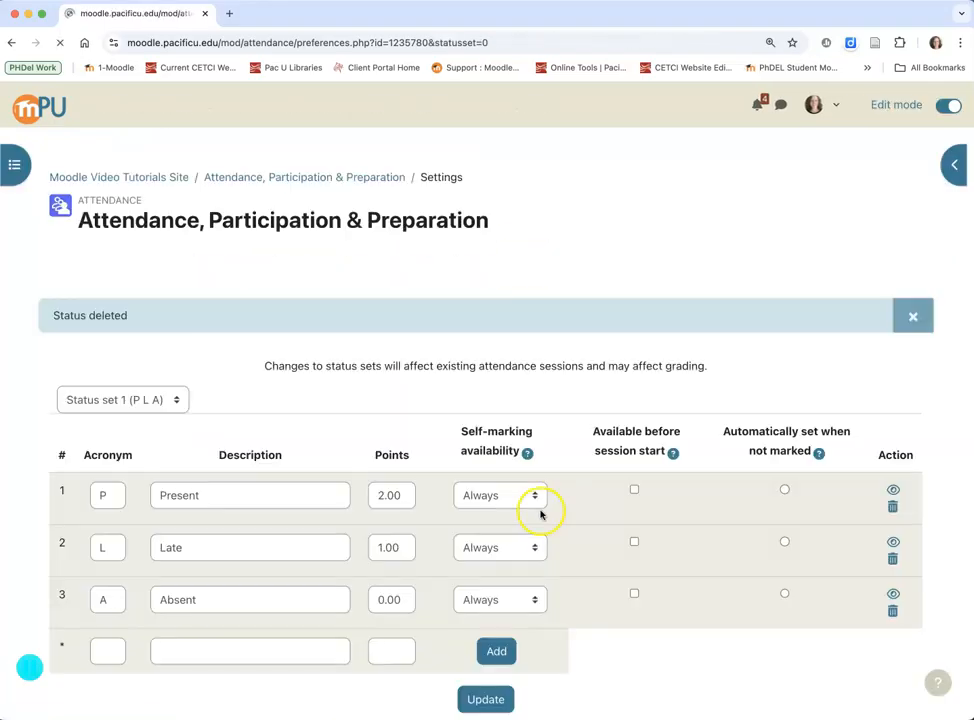
Set the Late status to 1.7 points and update the status set.
{"action": "left_click", "coordinate": [391, 546]}
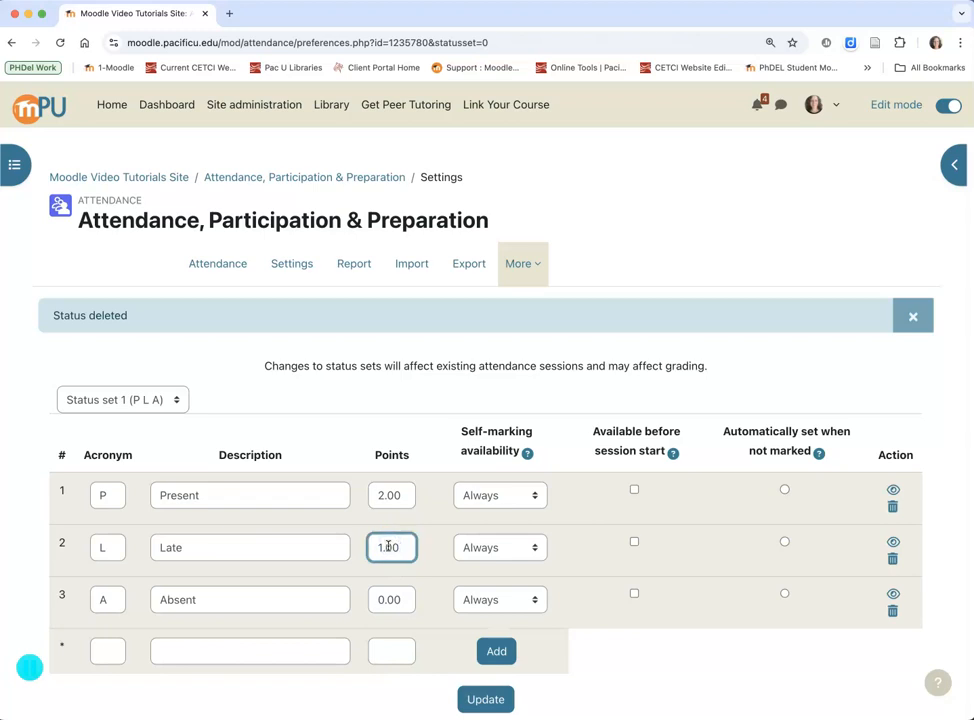
{"action": "key", "text": "BackSpace"}
{"action": "type", "text": "7"}
{"action": "scroll", "coordinate": [389, 546], "scroll_direction": "down", "scroll_amount": 1}
{"action": "left_click", "coordinate": [488, 645]}
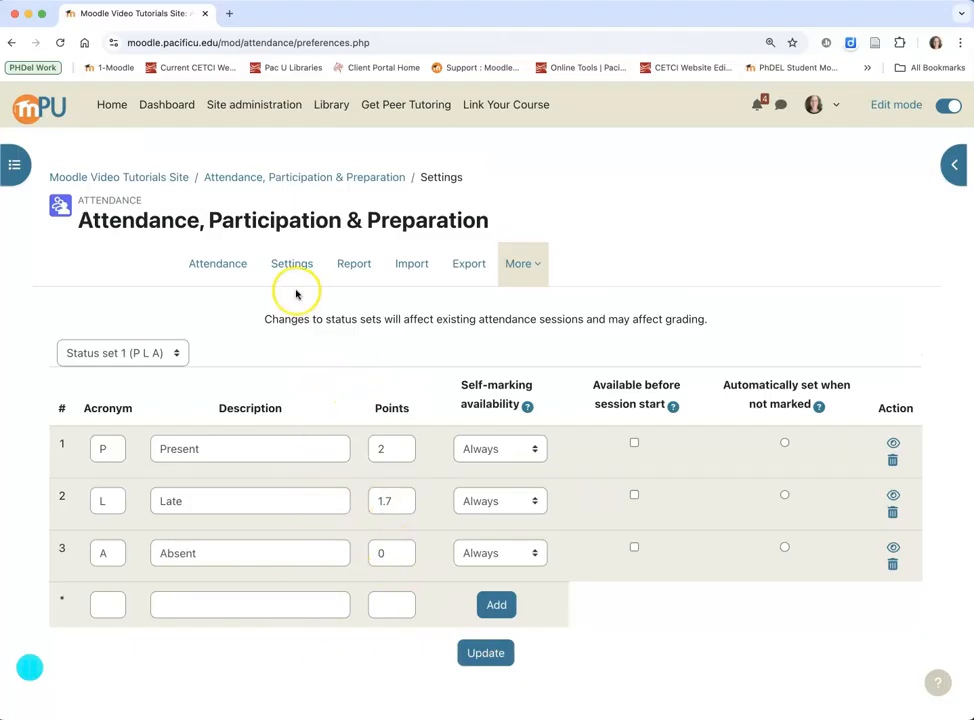
Check the status options in the 09/10/24 session's attendance sheet and return to the session list.
{"action": "left_click", "coordinate": [224, 265]}
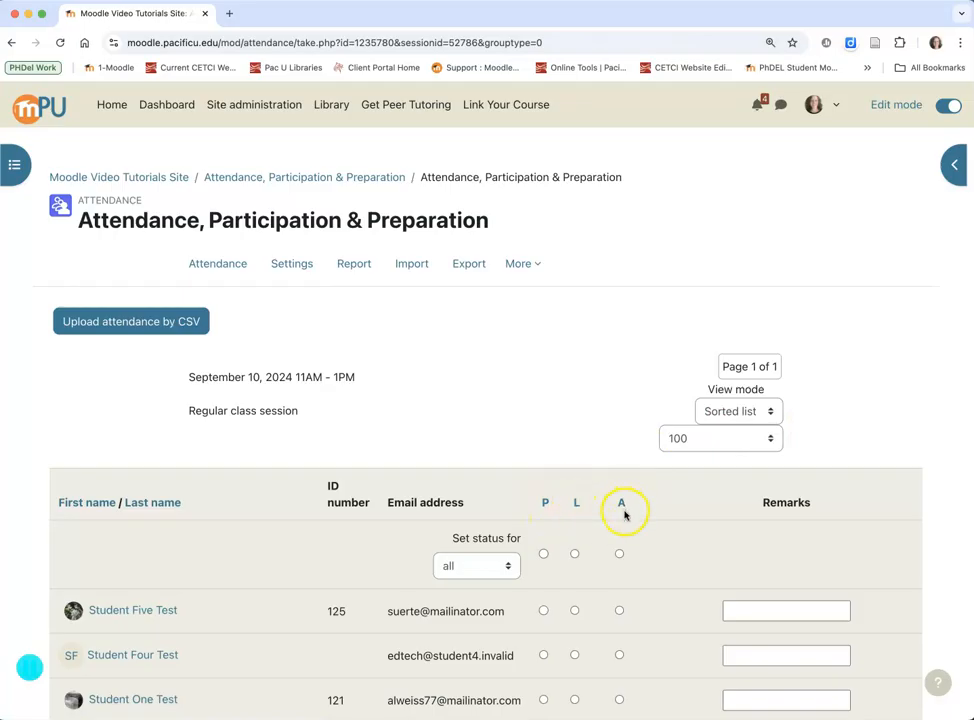
{"action": "left_click", "coordinate": [212, 266]}
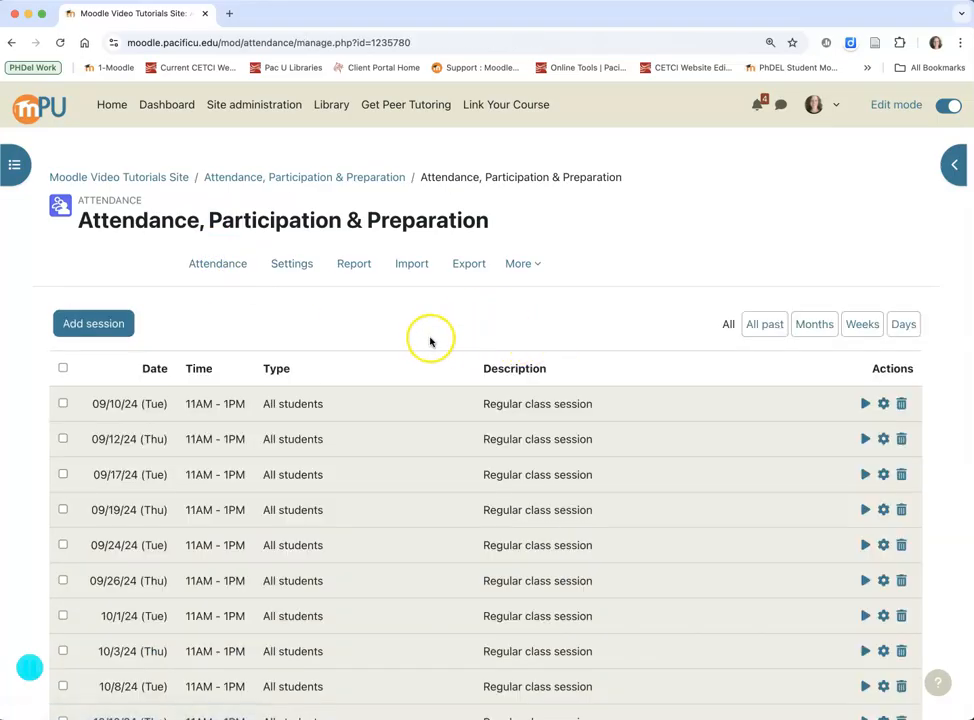